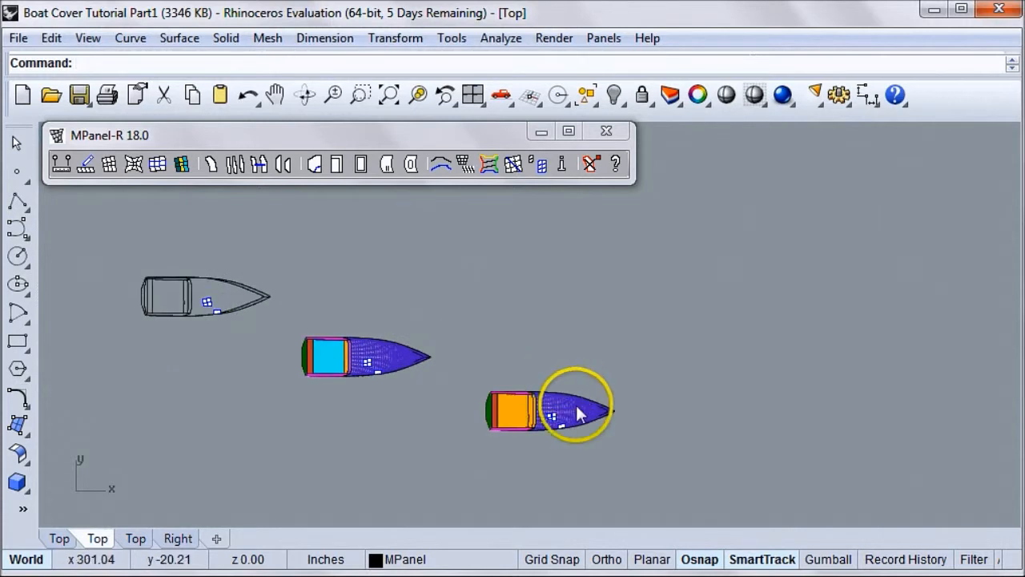
# Duplicate the complete third boat cover and place the copy diagonally beyond it toward higher x and lower y
pyautogui.moveTo(474, 370); pyautogui.dragTo(474, 371)
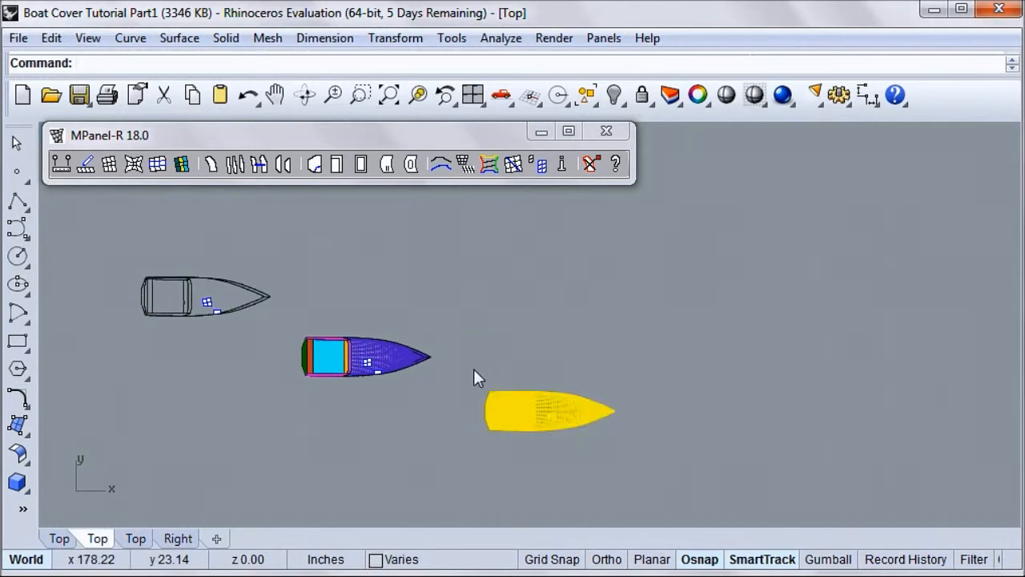
pyautogui.moveTo(531, 407); pyautogui.dragTo(716, 479)
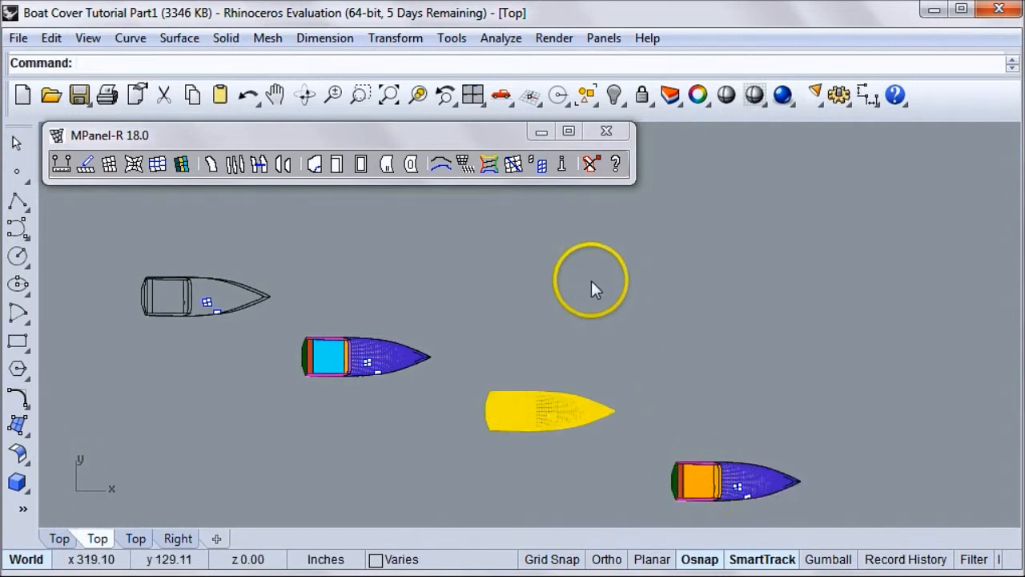
pyautogui.scroll(-5, 570, 264)
pyautogui.click(492, 393)
pyautogui.scroll(5, 651, 389)
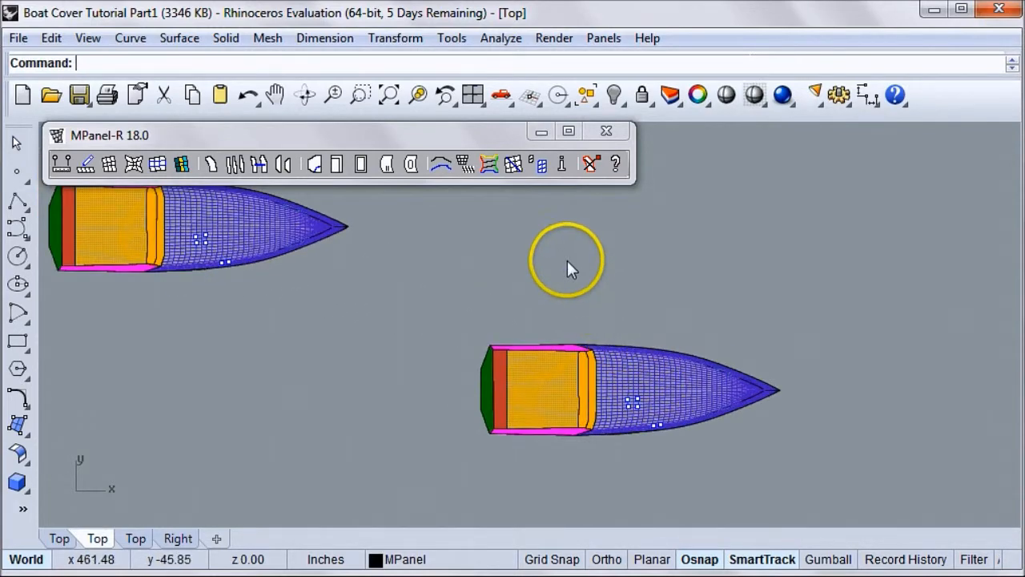
# Examine the copied boat cover up close, including its side and stern panels from low angles
pyautogui.scroll(-1, 564, 252)
pyautogui.scroll(4, 583, 386)
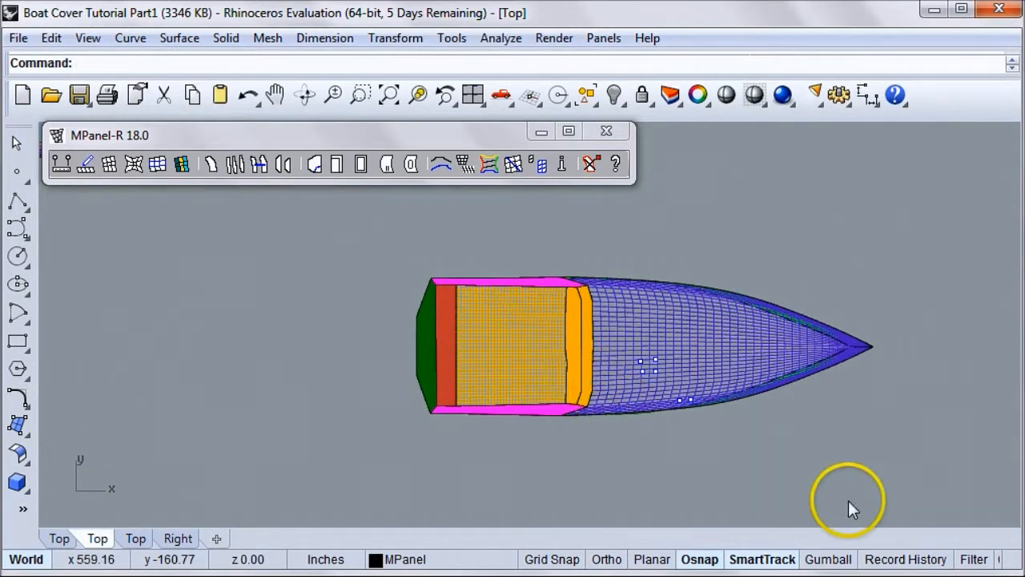
pyautogui.moveTo(874, 474)
pyautogui.mouseDown()
pyautogui.moveTo(457, 291)
pyautogui.moveTo(398, 246)
pyautogui.mouseUp()
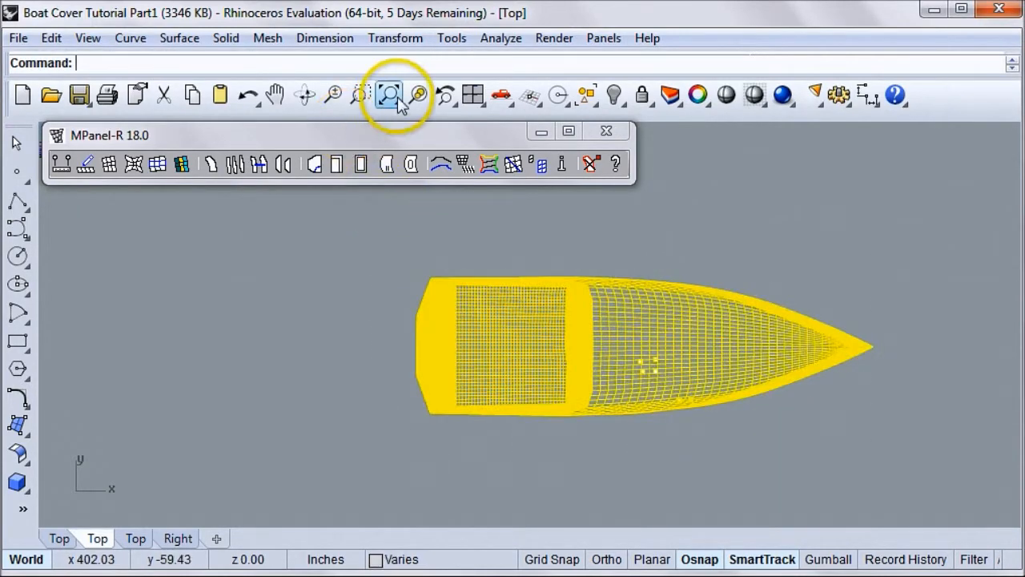
pyautogui.click(417, 94)
pyautogui.click(808, 229)
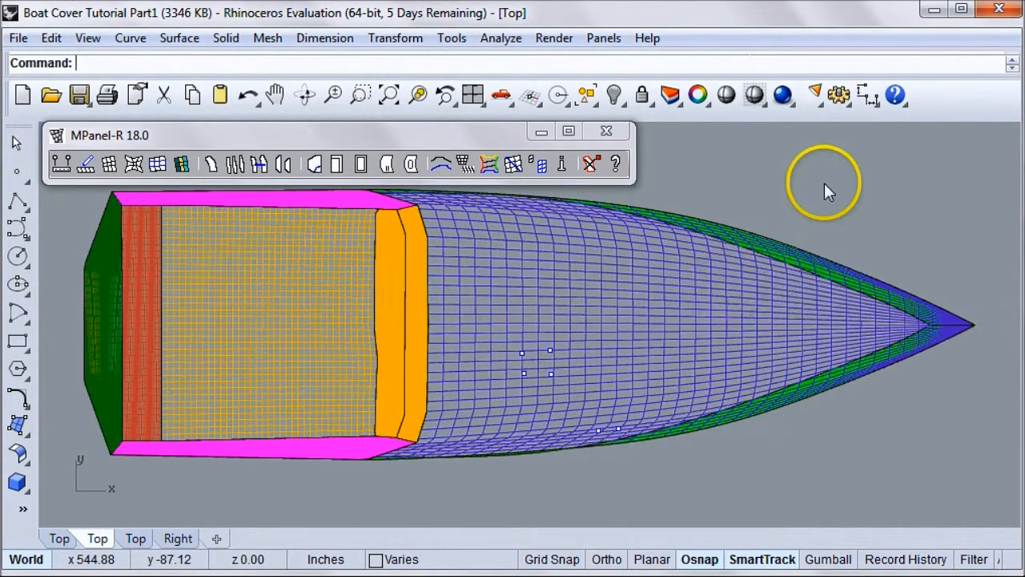
pyautogui.scroll(-2, 443, 344)
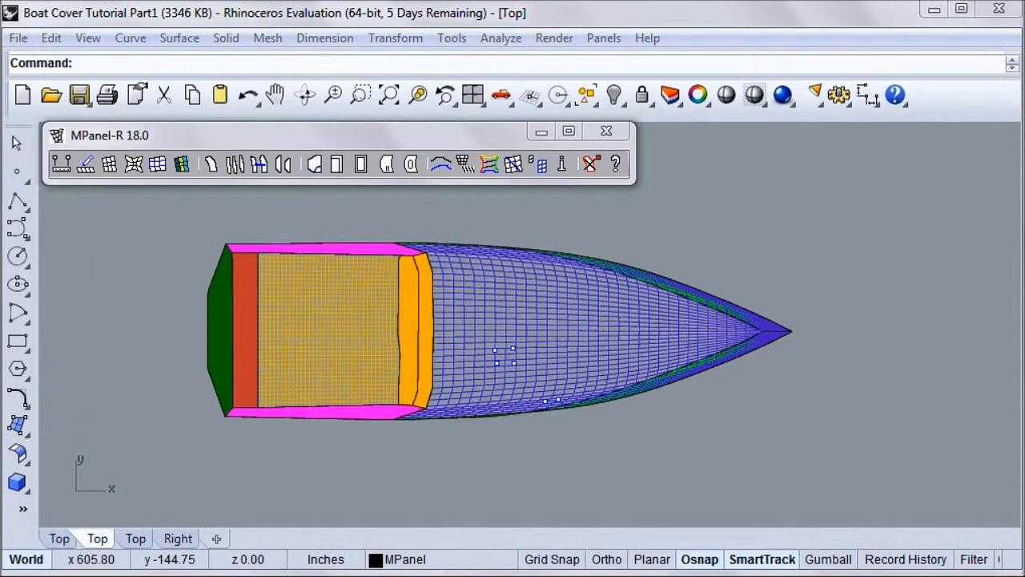
pyautogui.click(615, 446)
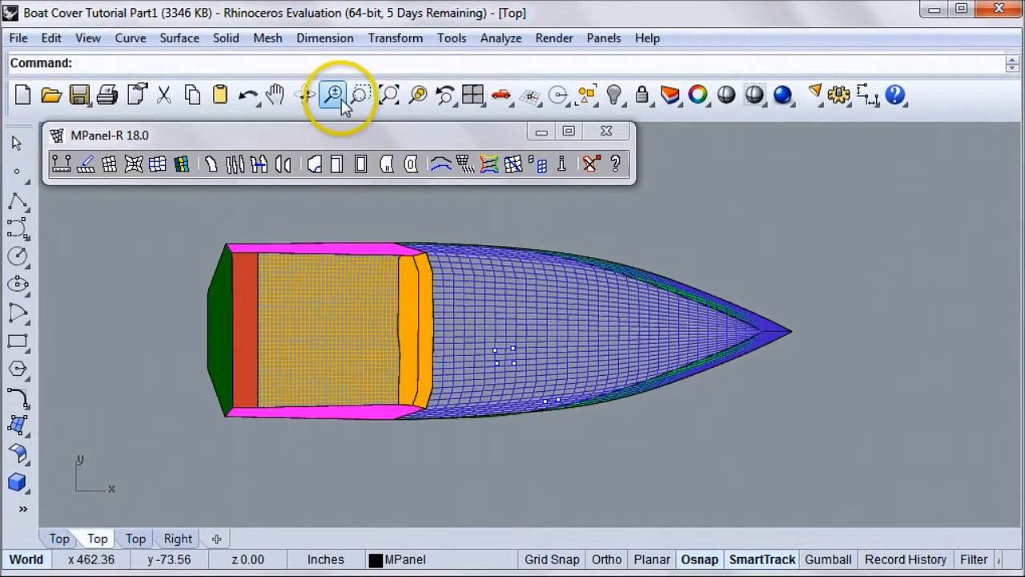
pyautogui.click(304, 95)
pyautogui.moveTo(417, 435); pyautogui.dragTo(444, 252)
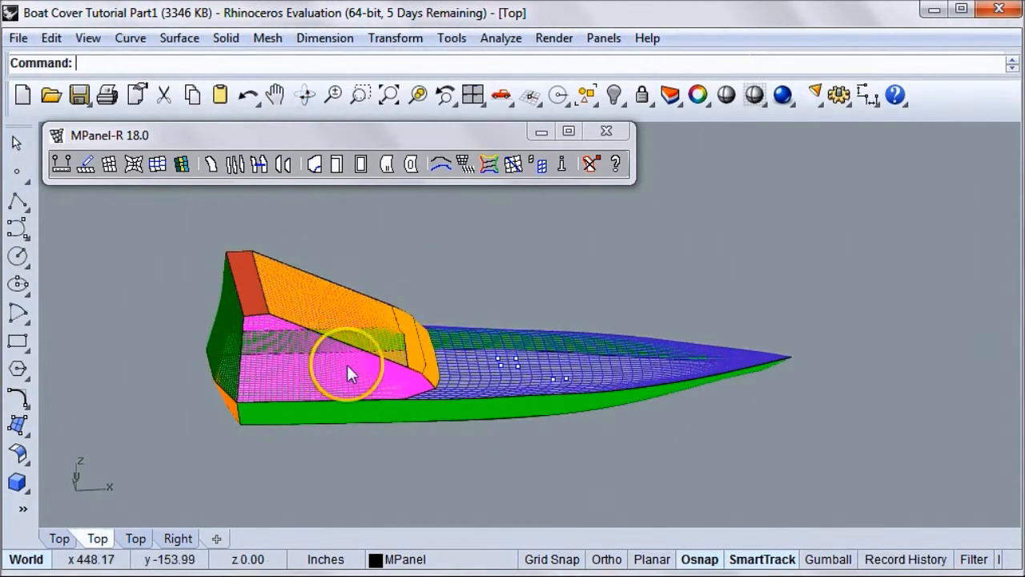
pyautogui.click(304, 94)
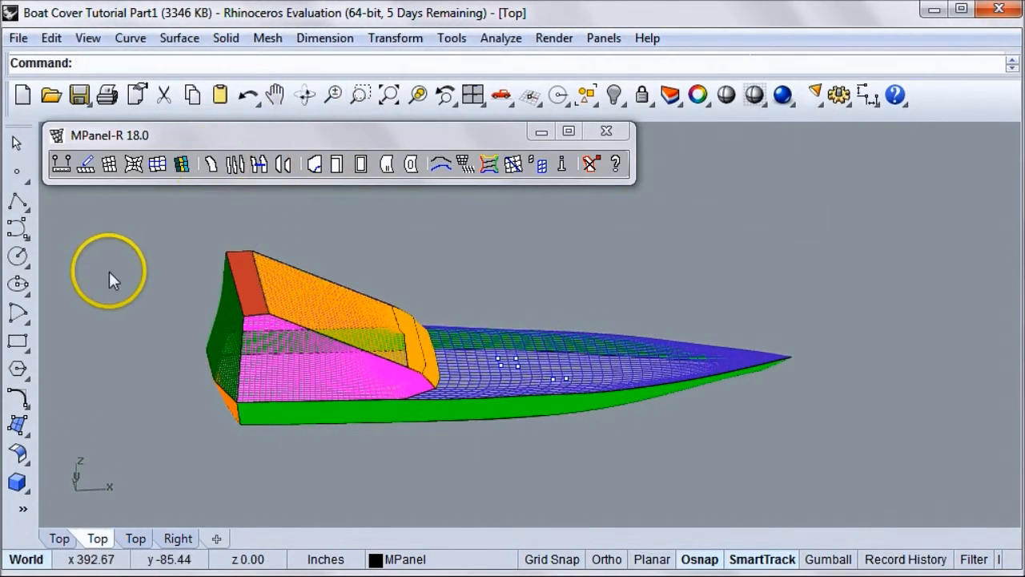
pyautogui.moveTo(118, 369); pyautogui.dragTo(241, 320)
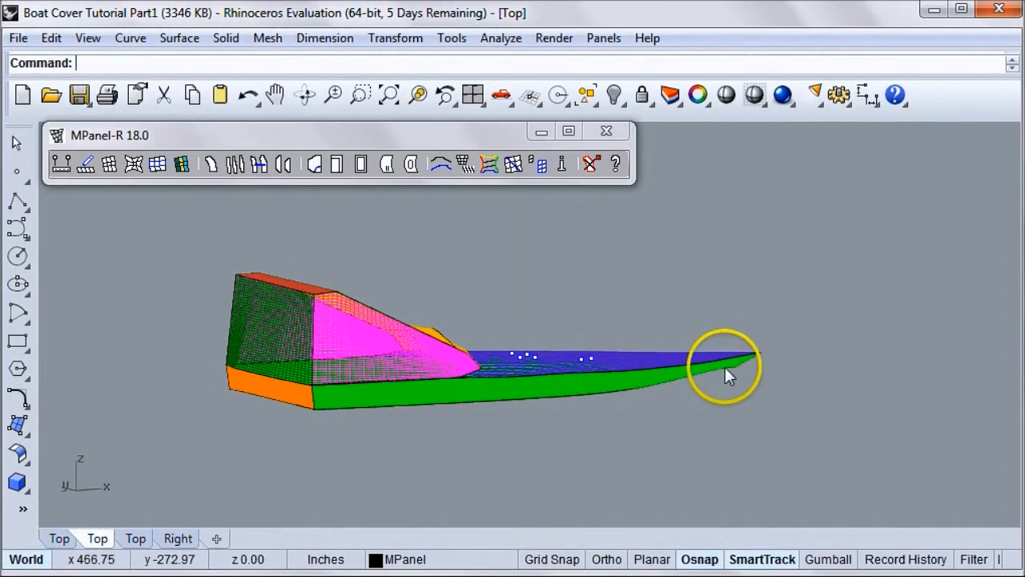
pyautogui.click(305, 95)
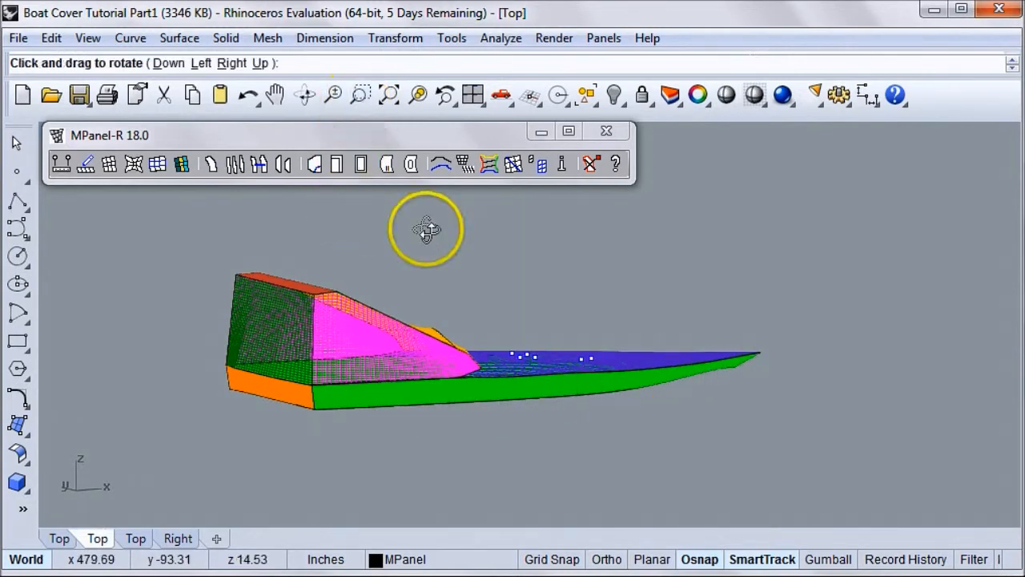
pyautogui.moveTo(487, 247); pyautogui.dragTo(384, 497)
pyautogui.press('Return')
# Widen the main tool sidebar to two columns and set the active viewport to the Right view
pyautogui.moveTo(32, 329); pyautogui.dragTo(77, 332)
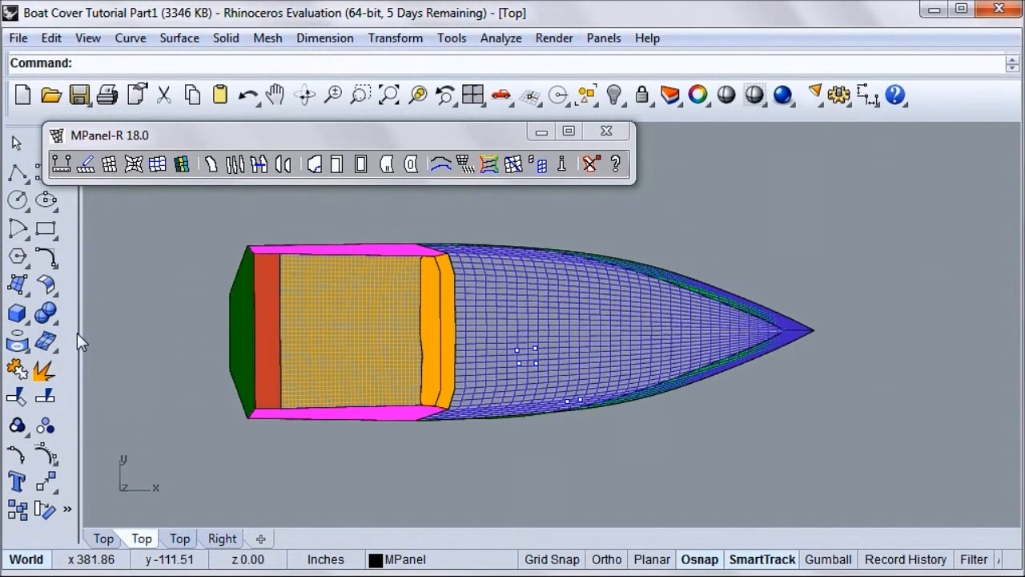
pyautogui.moveTo(131, 139); pyautogui.dragTo(221, 146)
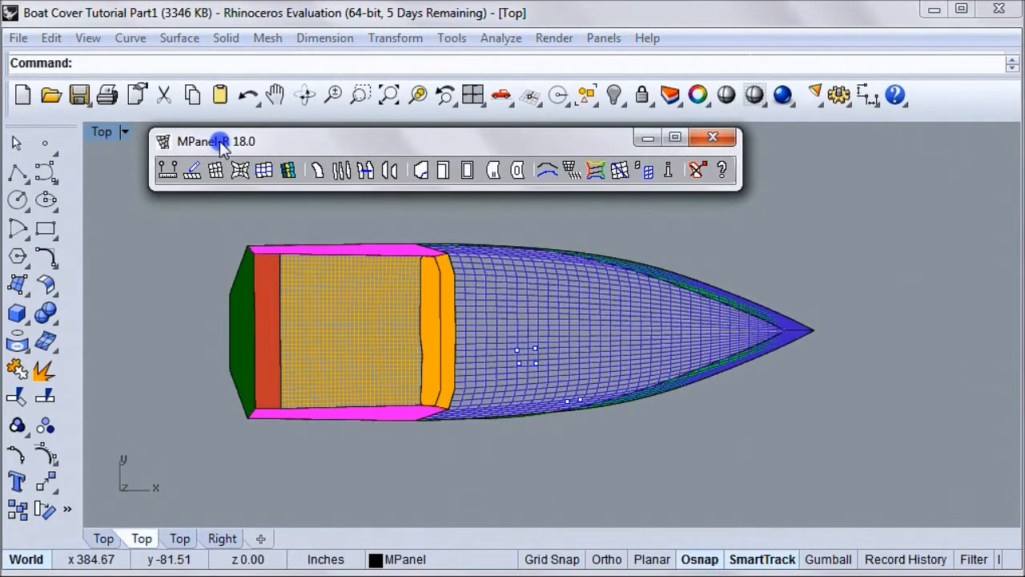
pyautogui.click(125, 132)
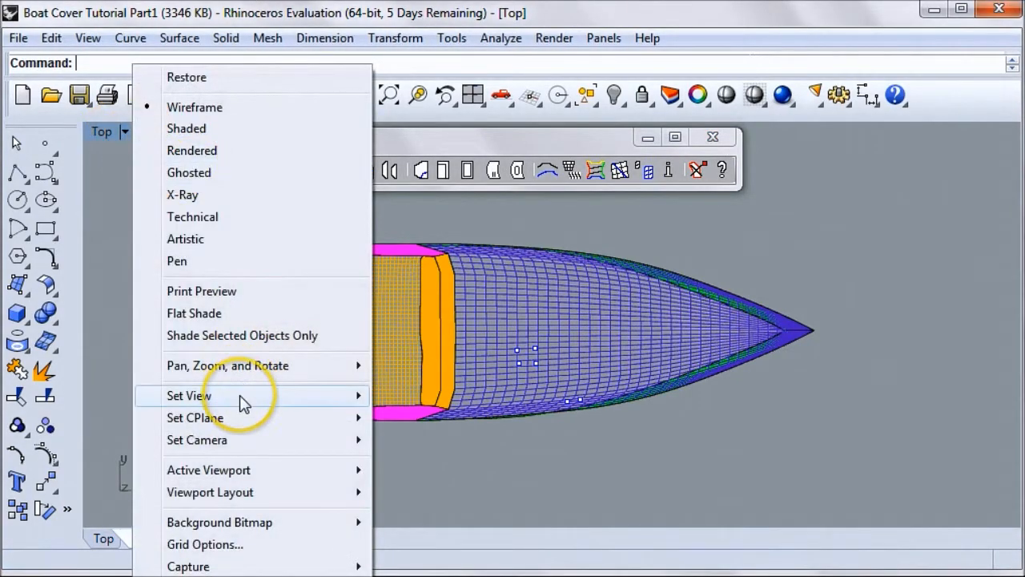
pyautogui.moveTo(240, 394)
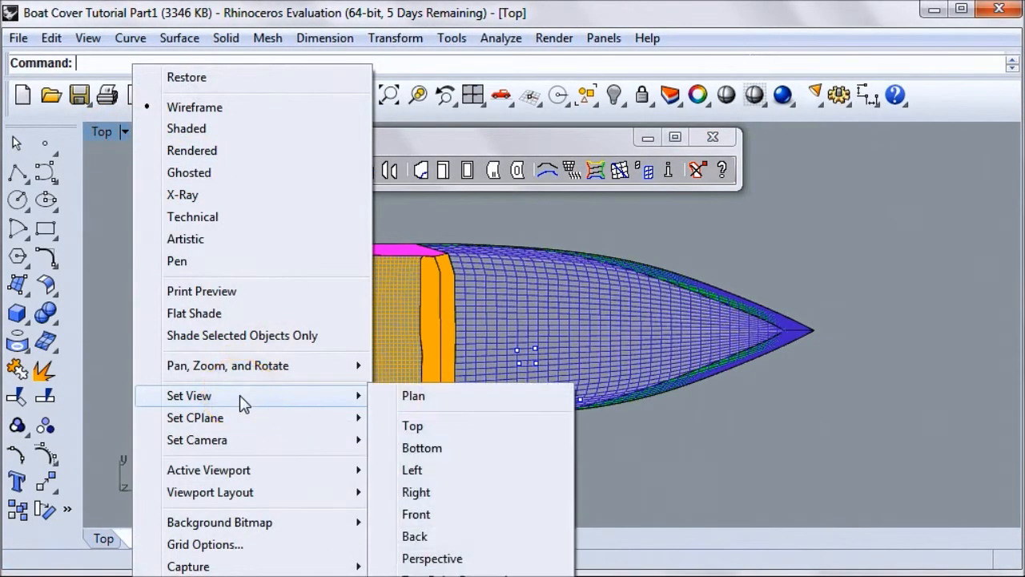
pyautogui.click(421, 493)
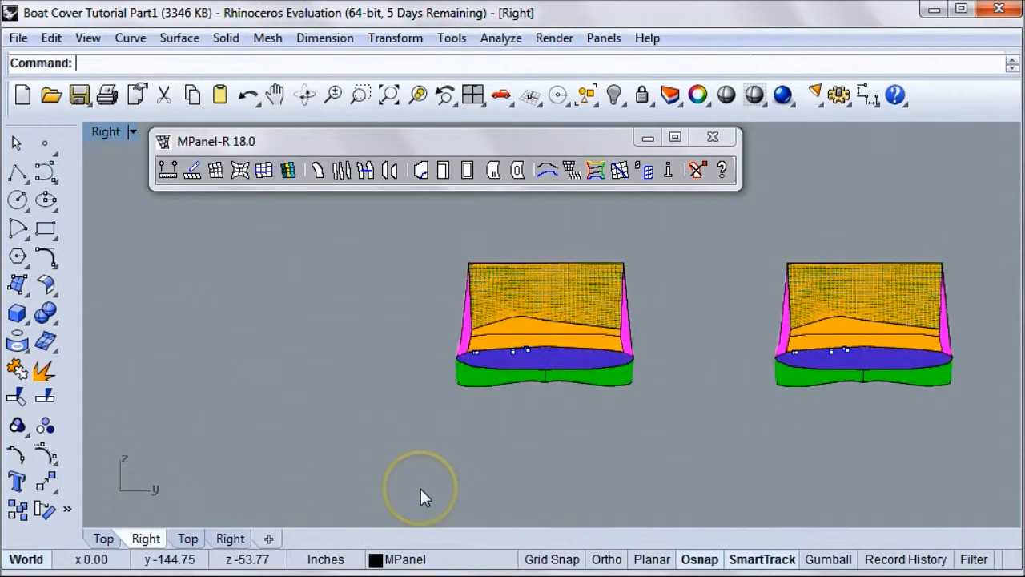
pyautogui.scroll(3, 517, 361)
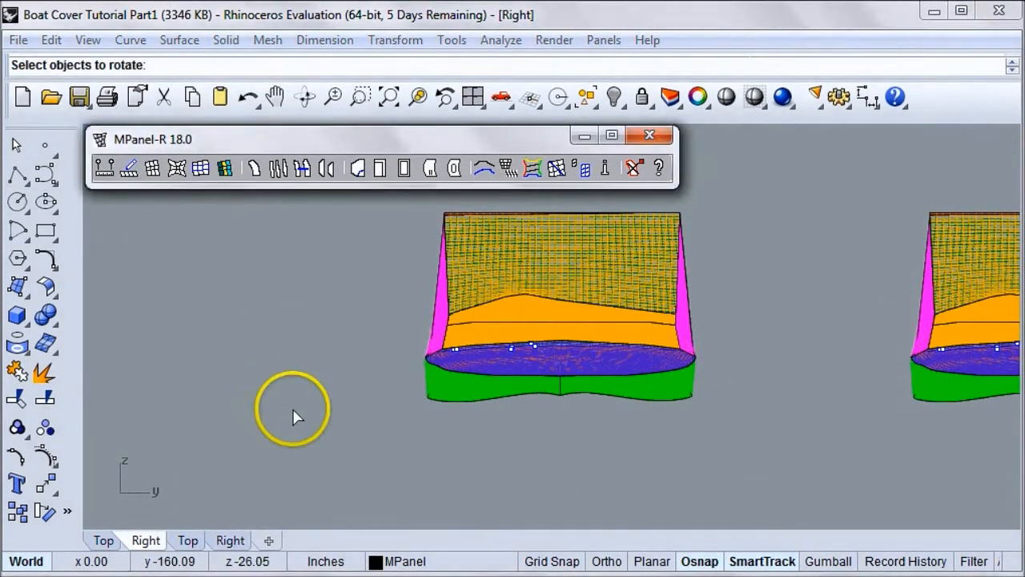
# Rotate the copied cover's magenta side panel on the lower-y side outward about its upper corner by about 280°, until nearly horizontal
pyautogui.click(44, 512)
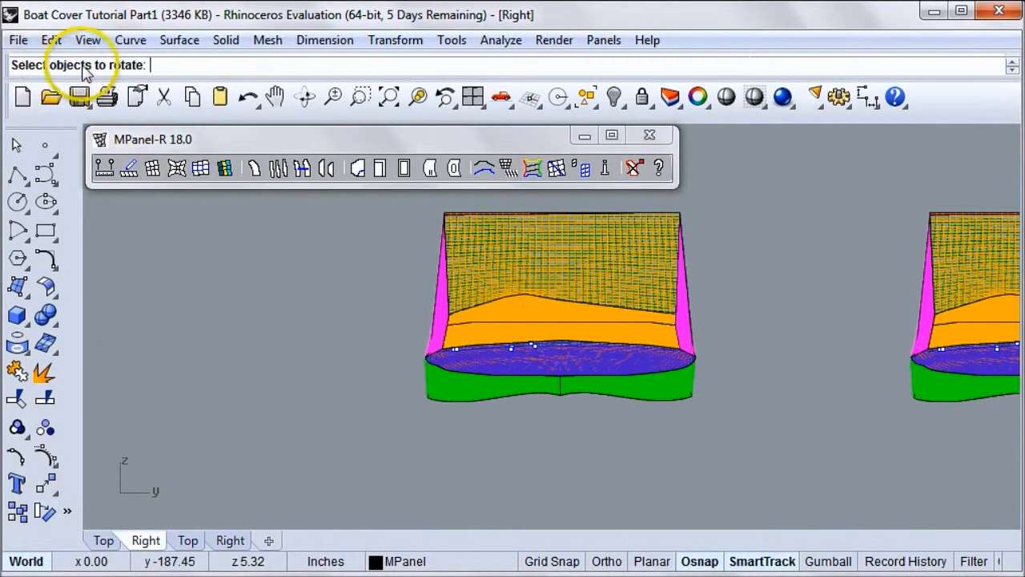
pyautogui.click(439, 332)
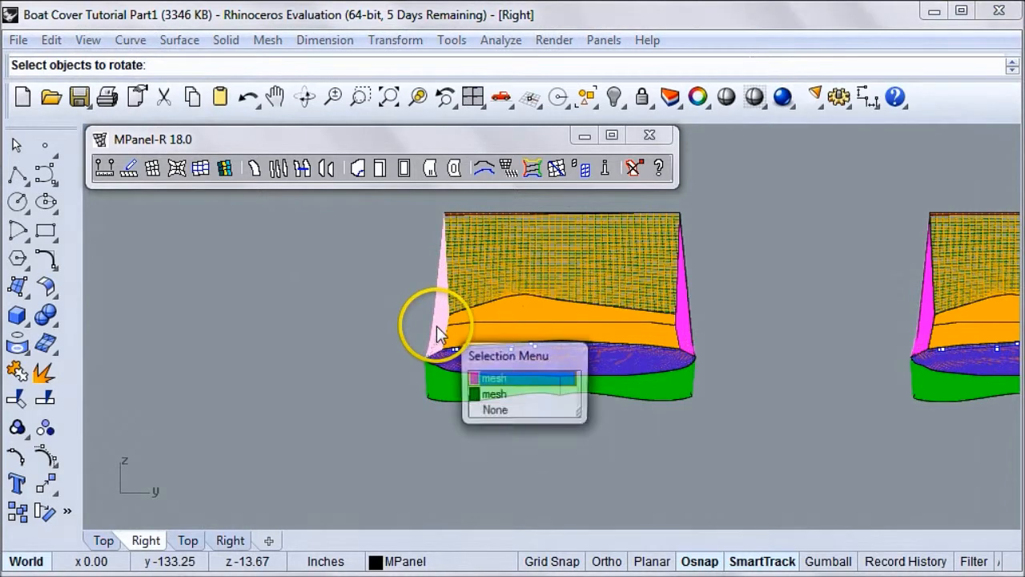
pyautogui.click(470, 365)
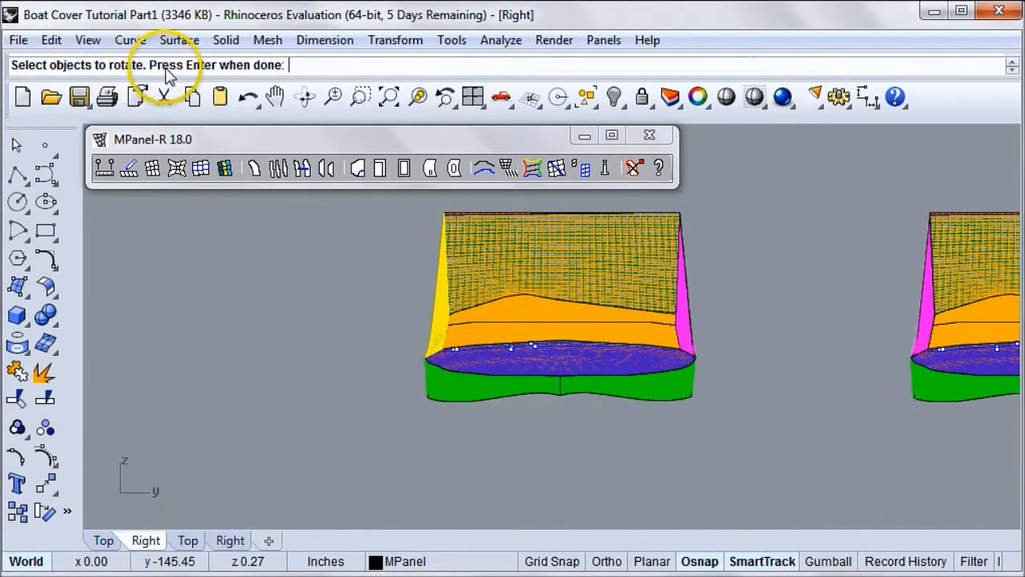
pyautogui.press('Return')
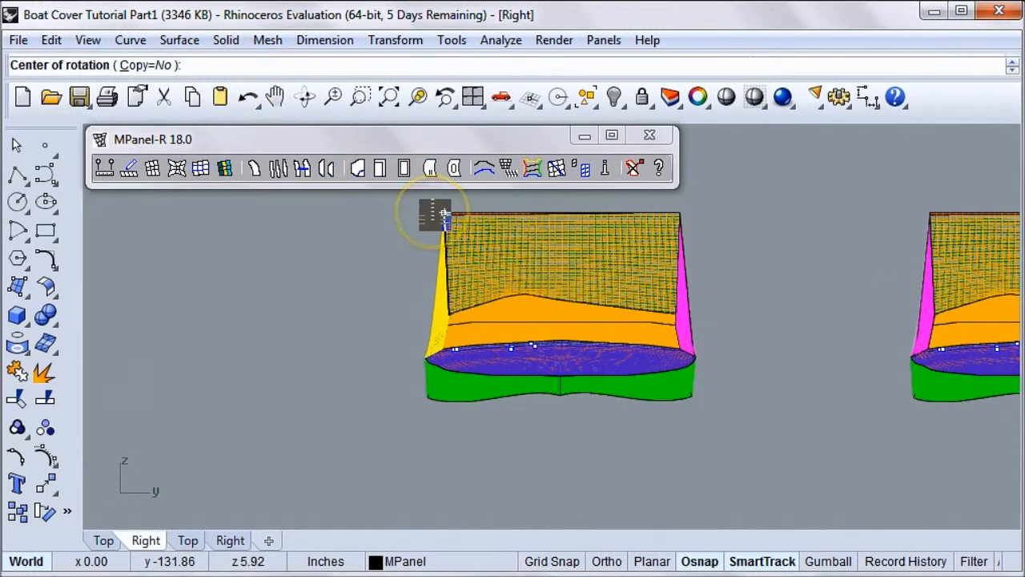
pyautogui.click(444, 213)
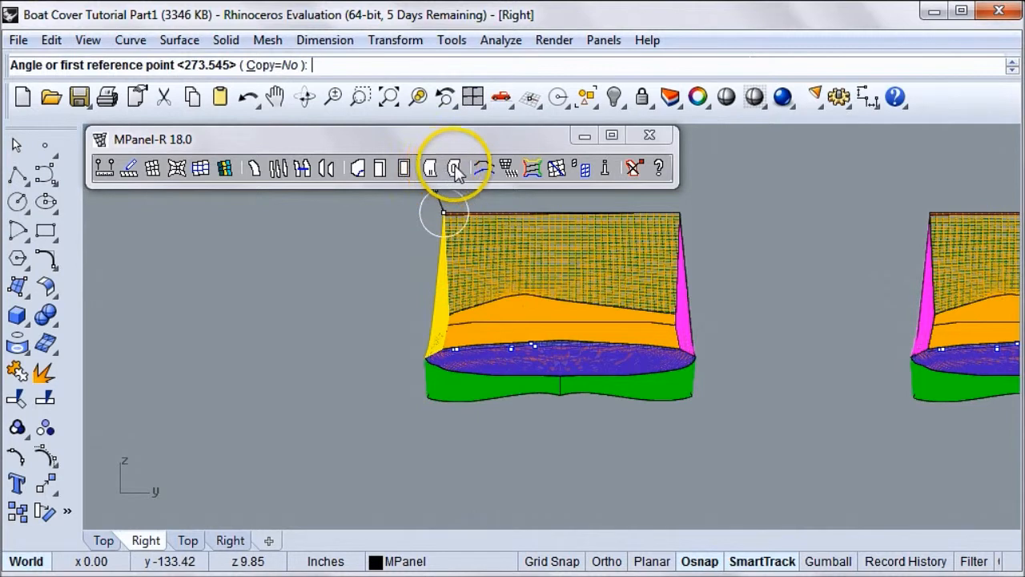
pyautogui.click(442, 185)
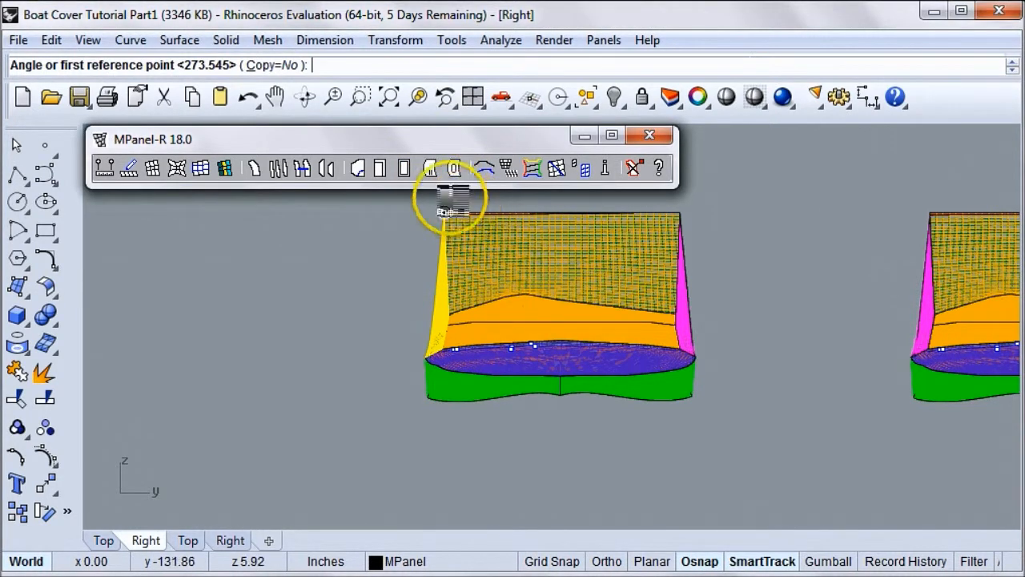
pyautogui.click(448, 192)
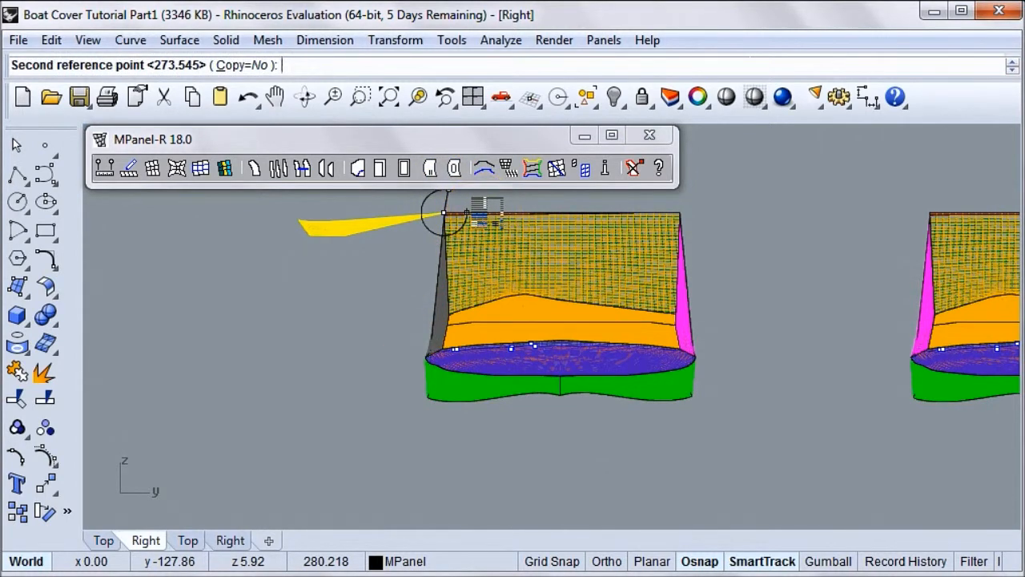
pyautogui.click(467, 212)
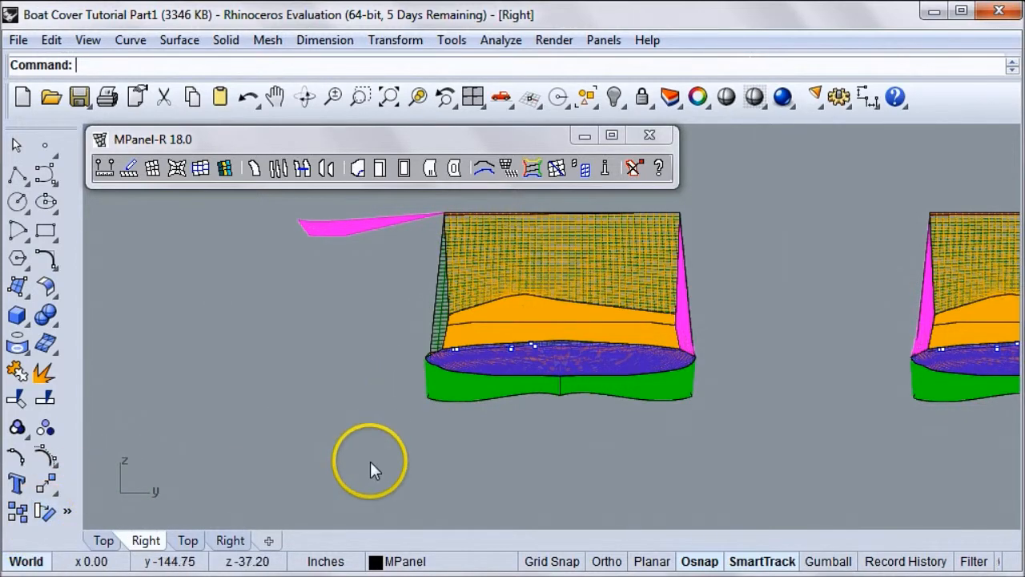
# Rotate the copied cover's magenta side panel on the higher-y side outward about its upper corner by about 79°, until nearly horizontal
pyautogui.moveTo(370, 462); pyautogui.dragTo(377, 474, button='right')
pyautogui.moveTo(546, 334); pyautogui.dragTo(518, 339, button='right')
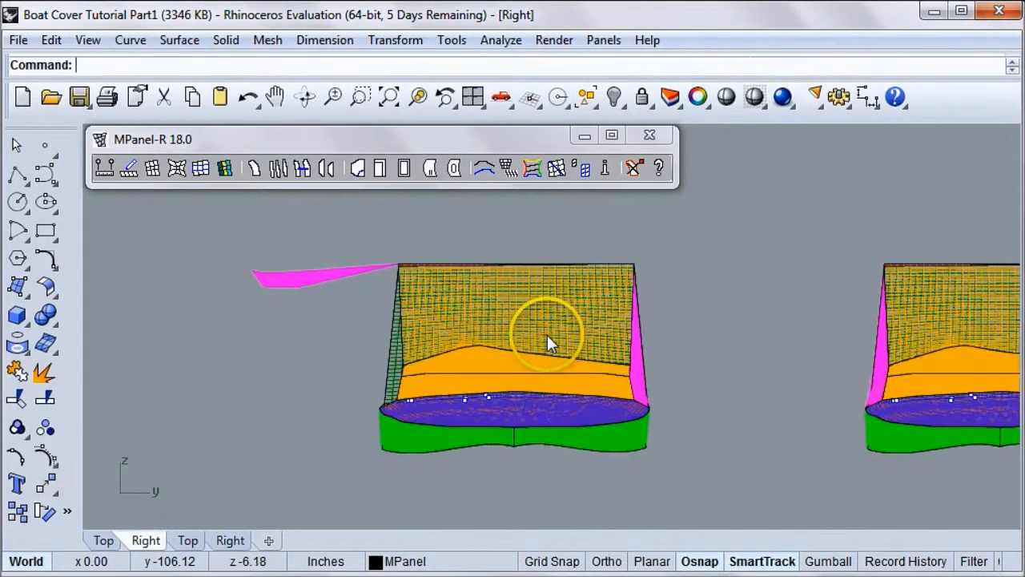
pyautogui.click(45, 511)
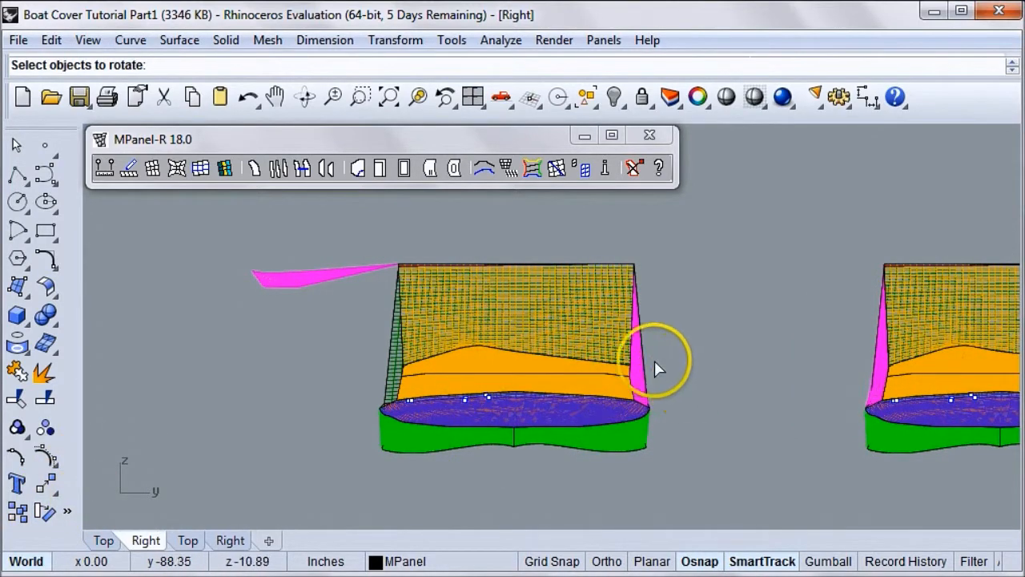
pyautogui.click(642, 377)
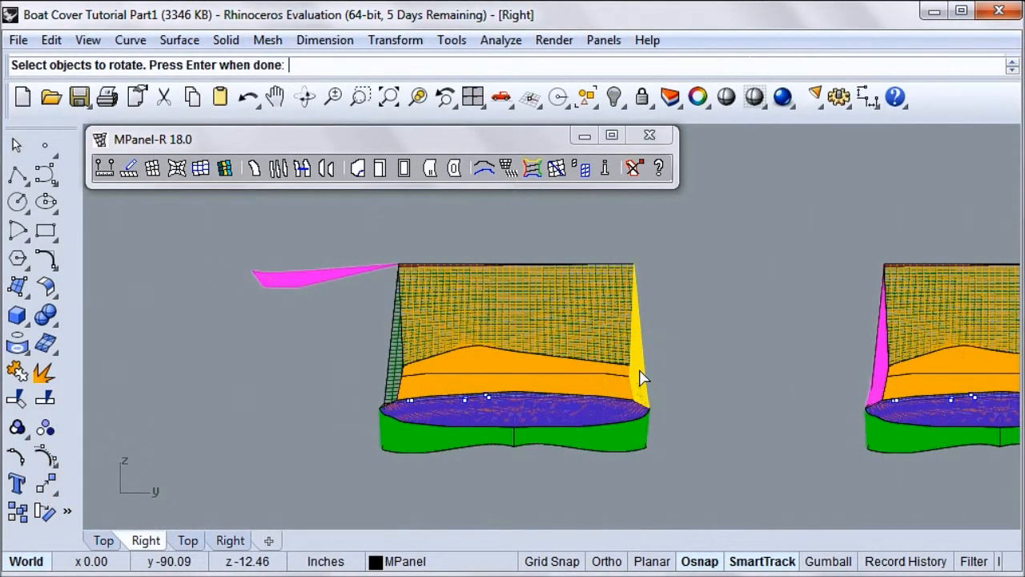
pyautogui.press('Return')
pyautogui.click(631, 264)
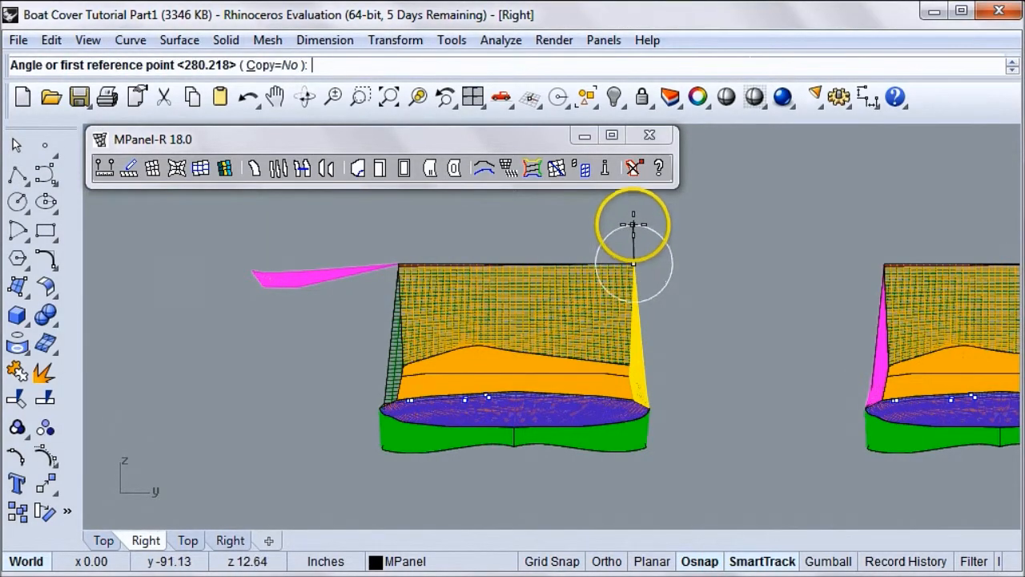
pyautogui.click(633, 224)
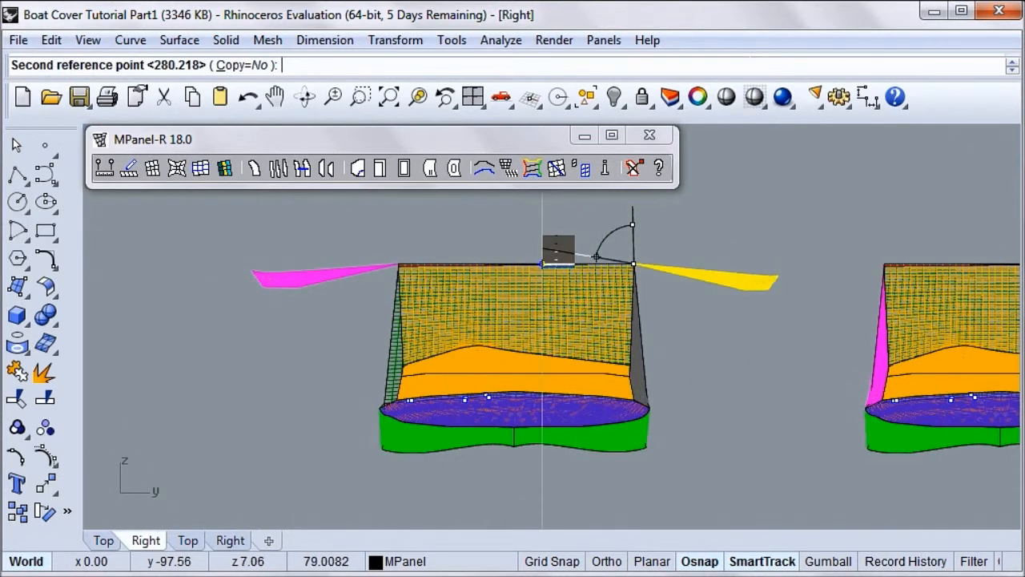
pyautogui.click(542, 263)
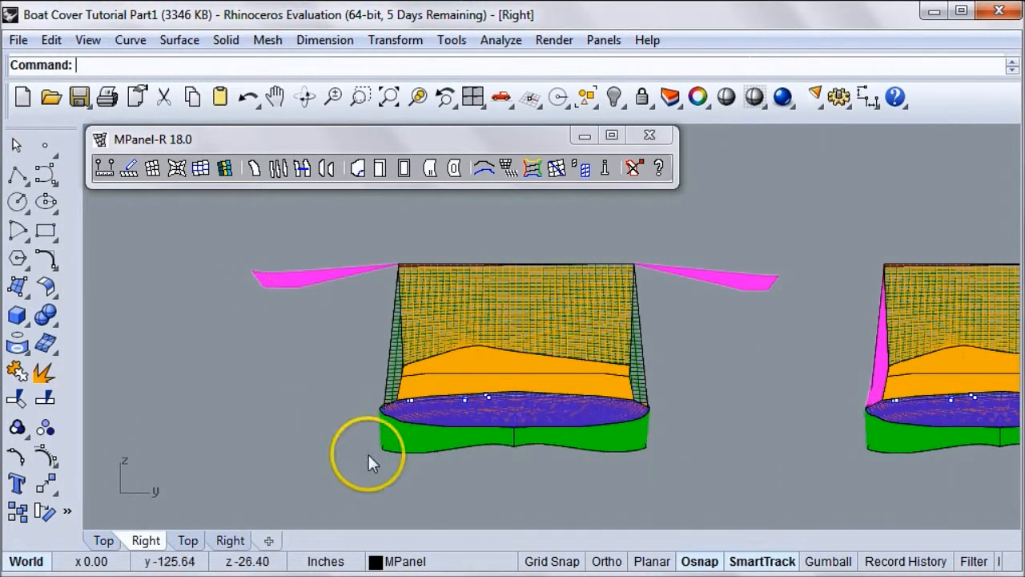
# Rotate the copied cover's green skirt panel on the lower-y side outward about its upper outer corner by about 261°
pyautogui.click(46, 510)
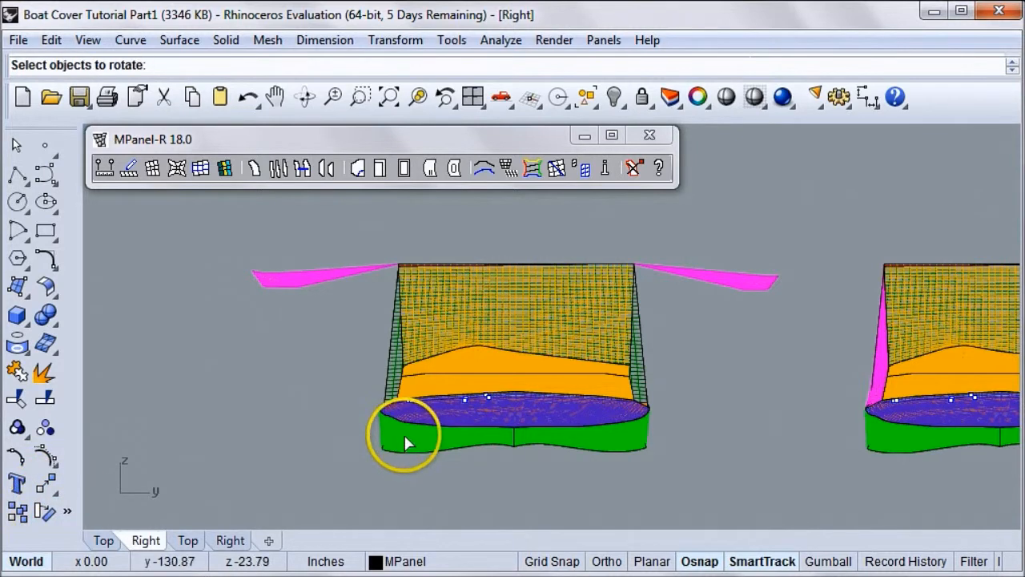
pyautogui.click(404, 441)
pyautogui.click(404, 441)
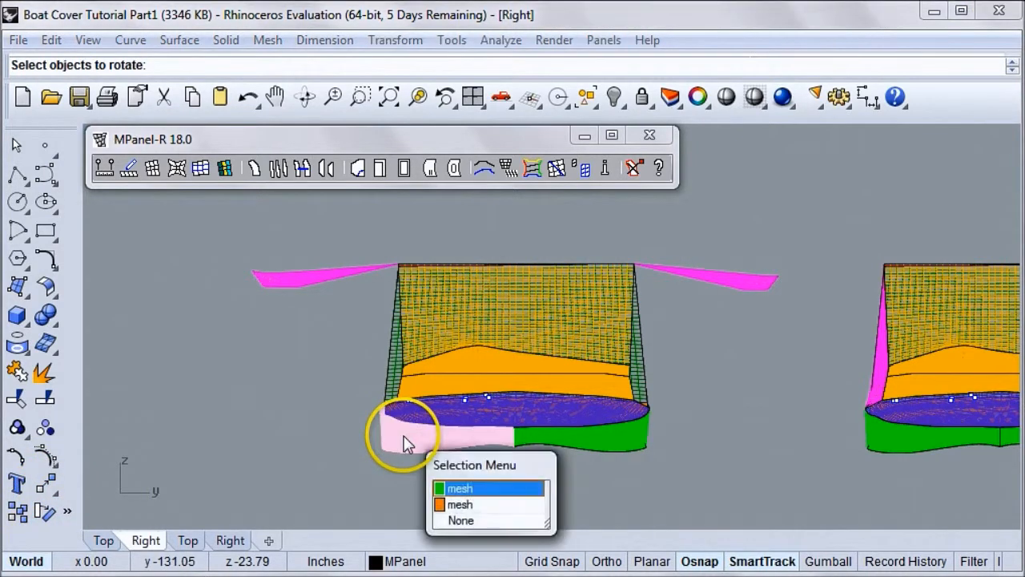
pyautogui.click(442, 487)
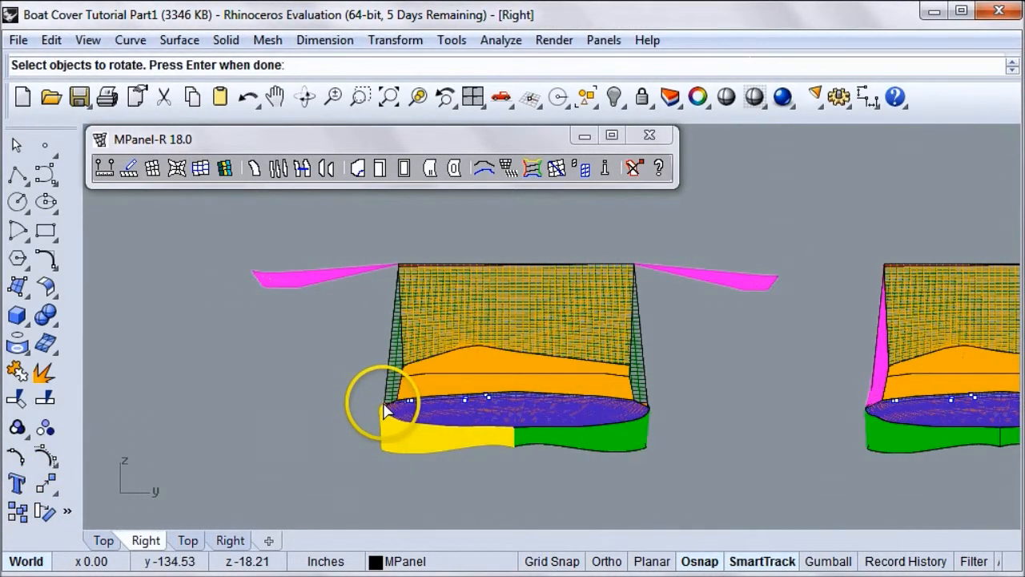
pyautogui.press('Return')
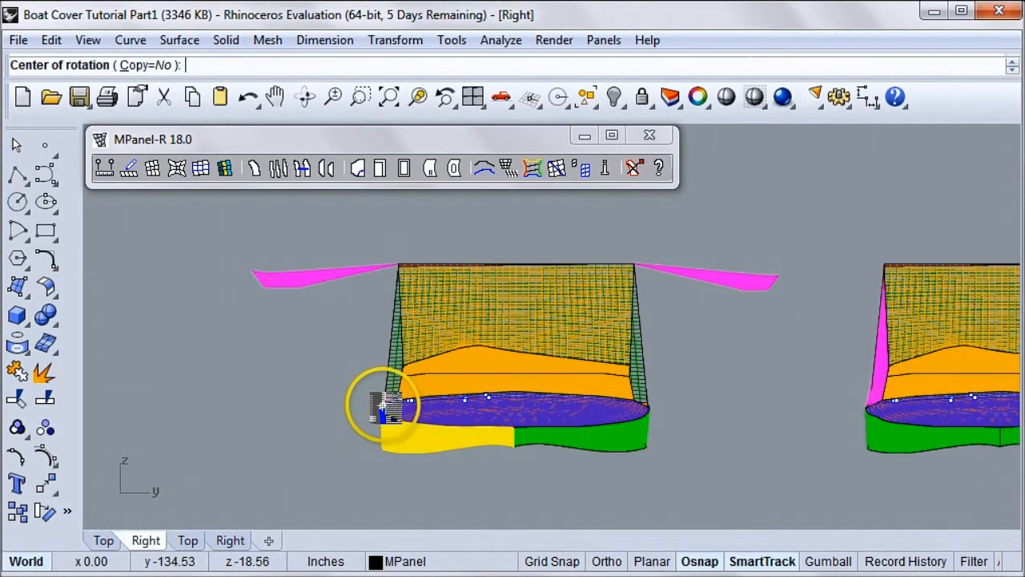
pyautogui.click(382, 409)
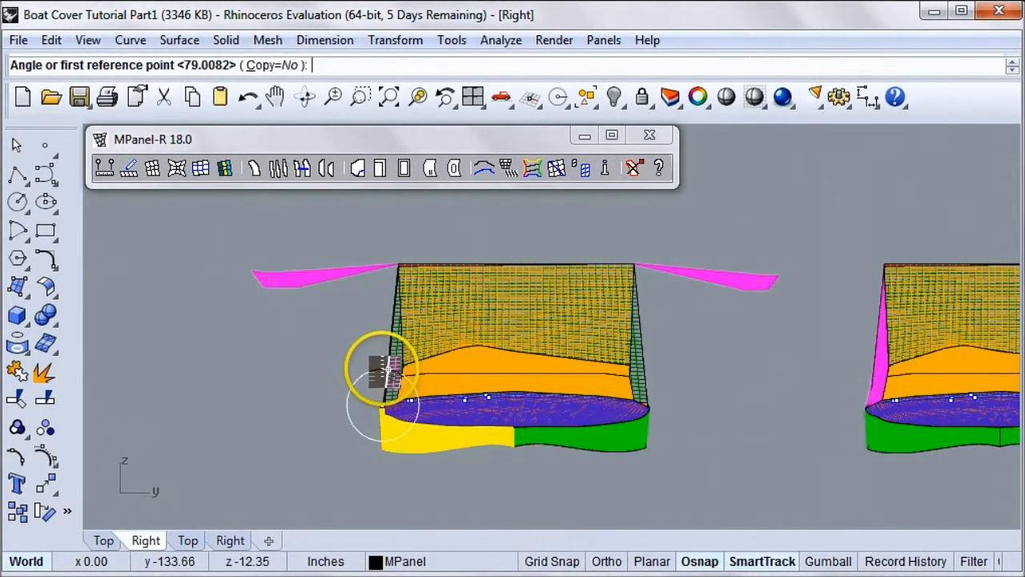
pyautogui.click(385, 367)
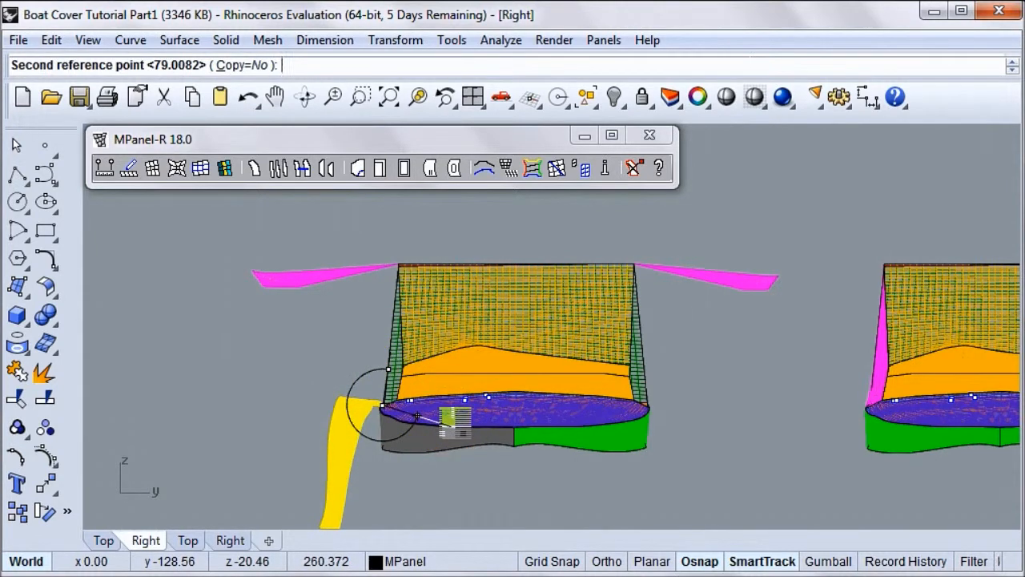
pyautogui.click(453, 419)
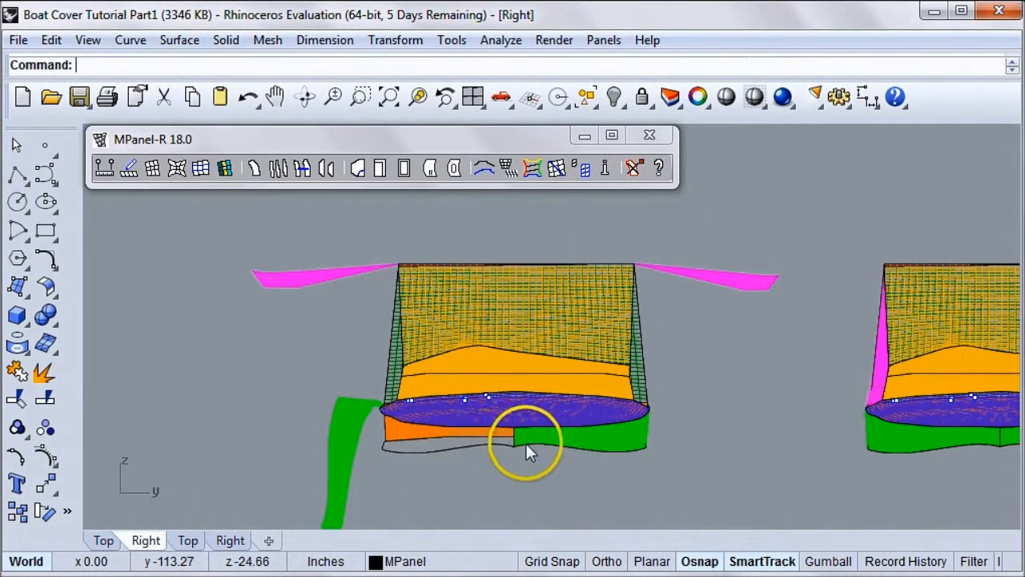
# Rotate the copied cover's green skirt panel on the higher-y side outward about its upper outer corner by about 91°
pyautogui.click(45, 510)
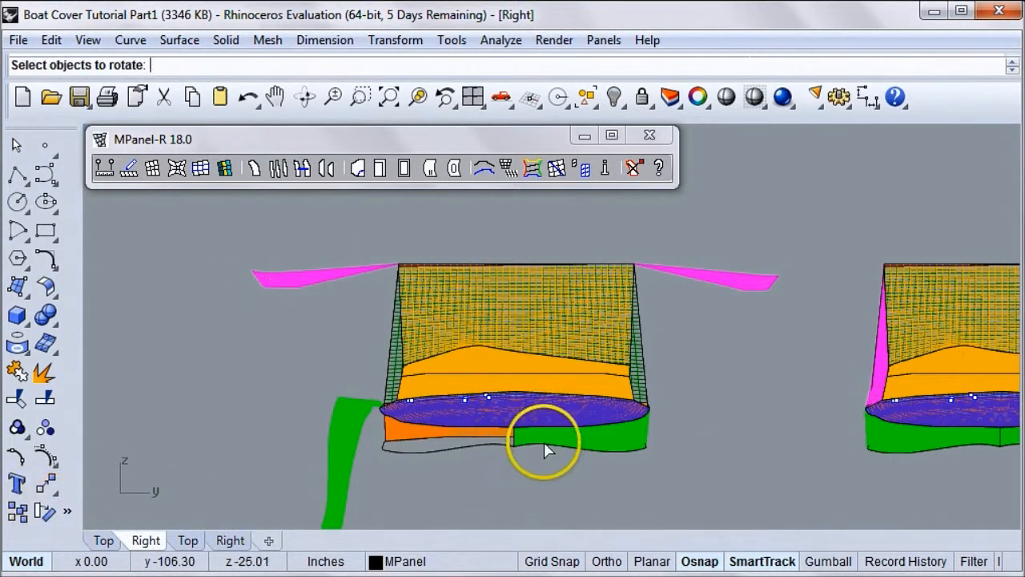
pyautogui.click(533, 442)
pyautogui.click(585, 498)
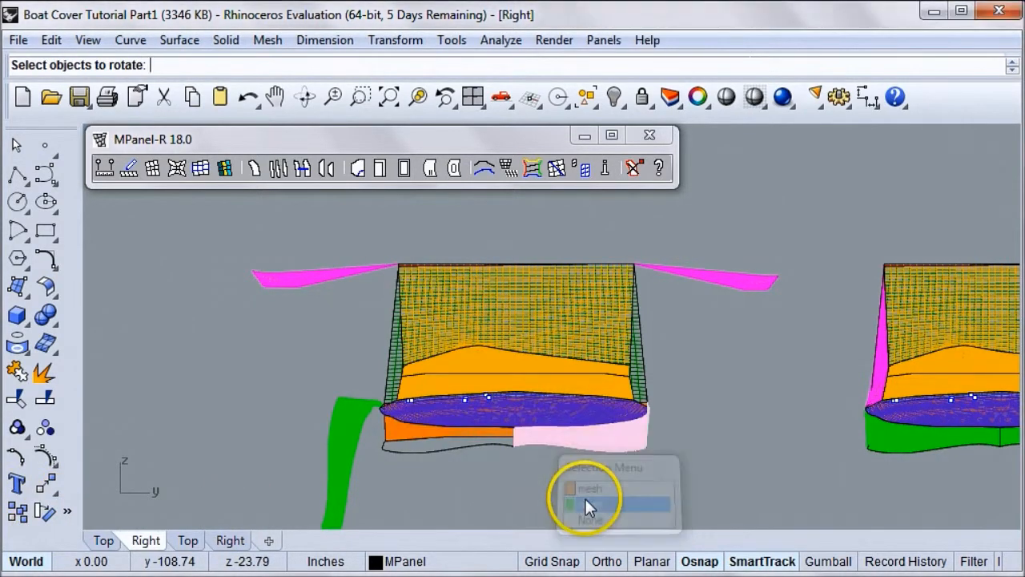
pyautogui.press('Return')
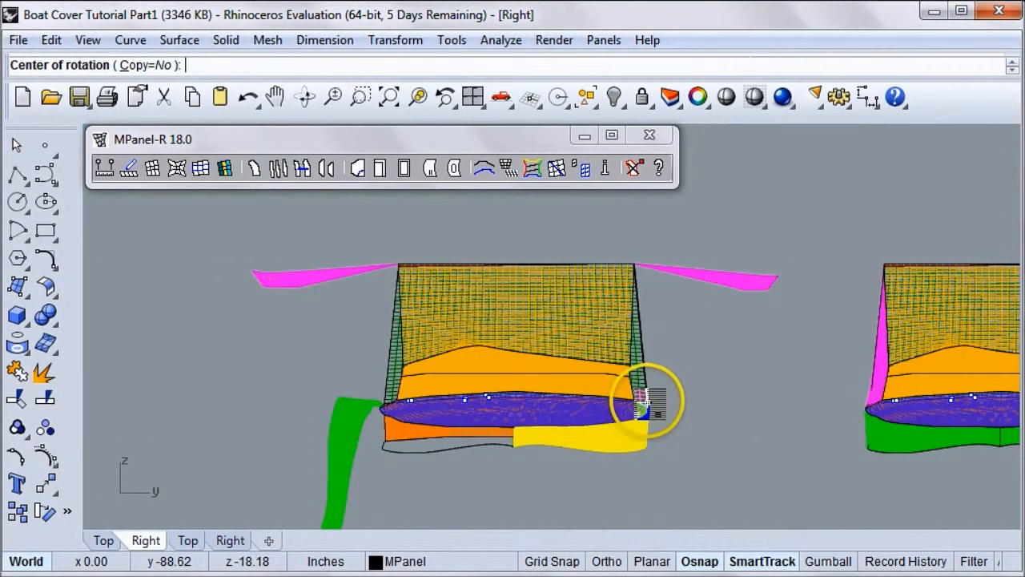
pyautogui.click(645, 409)
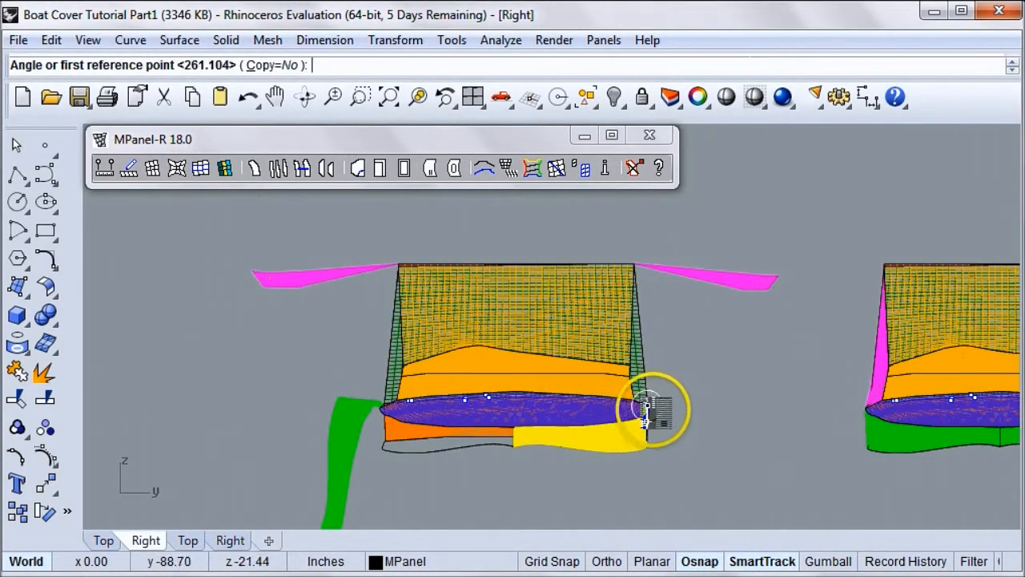
pyautogui.click(645, 366)
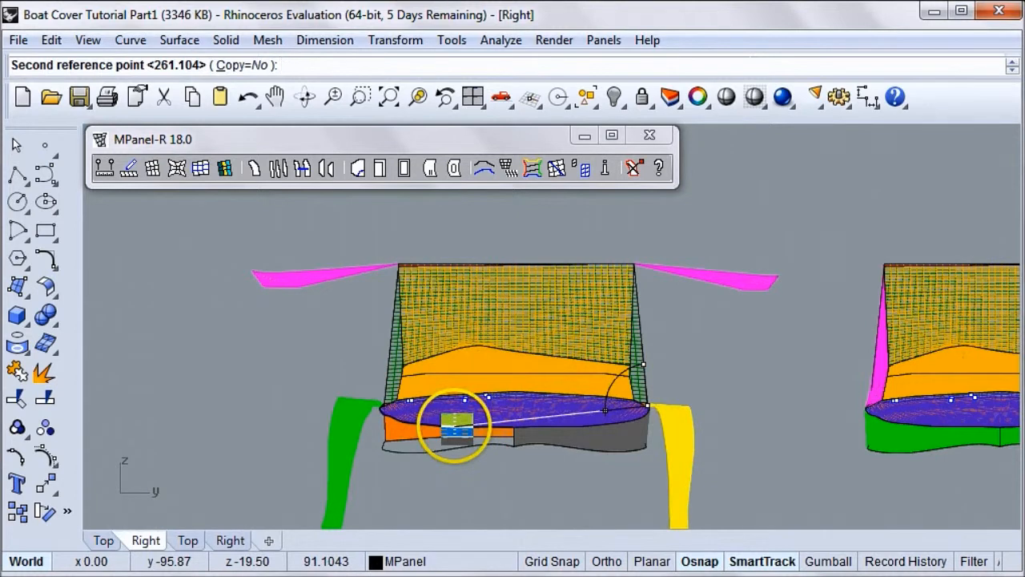
pyautogui.click(455, 426)
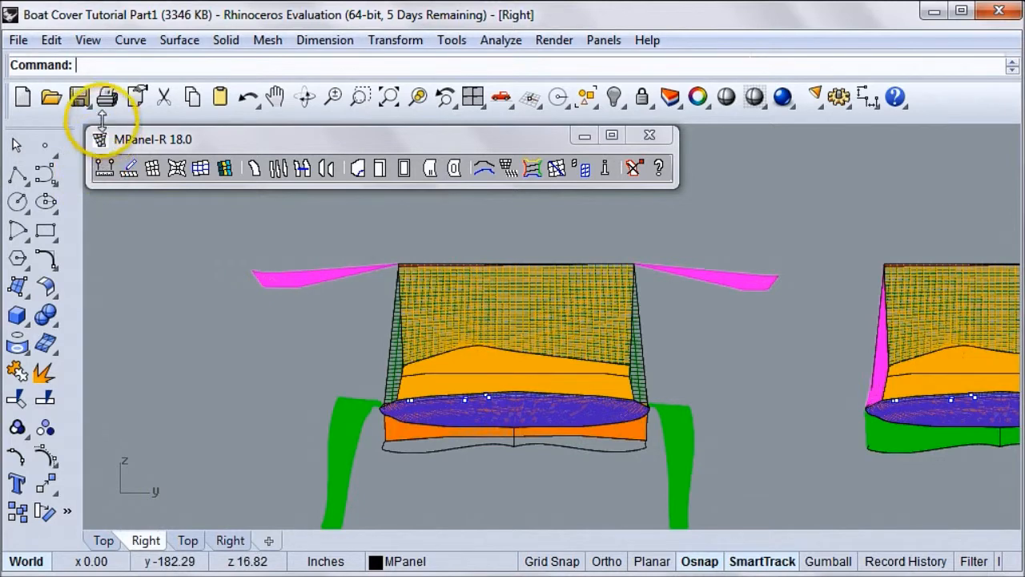
# Move the MPanel toolbar clear of the viewport title and set the viewport to the Front view, framing the copied cover
pyautogui.moveTo(117, 141); pyautogui.dragTo(190, 144)
pyautogui.click(132, 134)
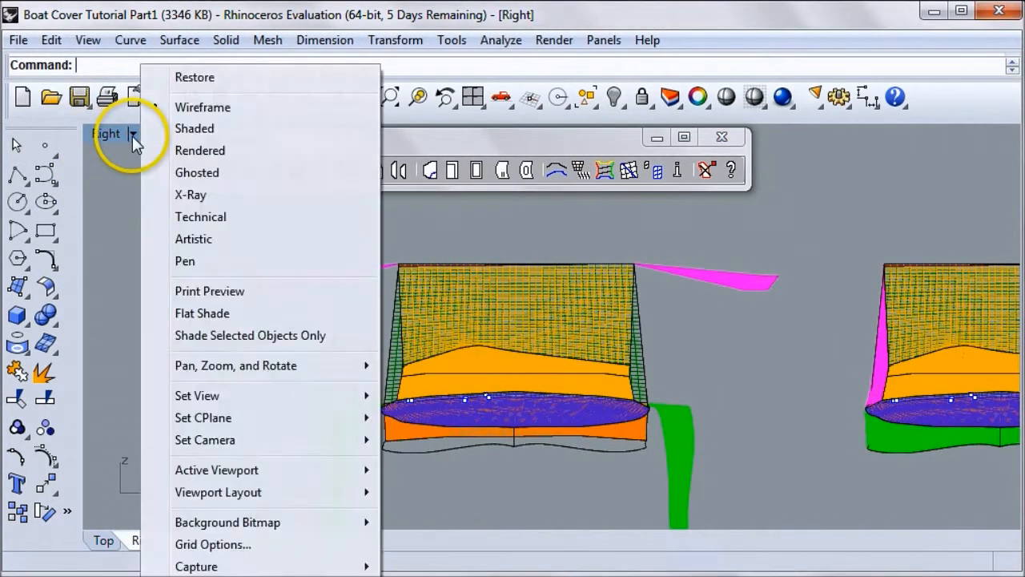
pyautogui.moveTo(240, 395)
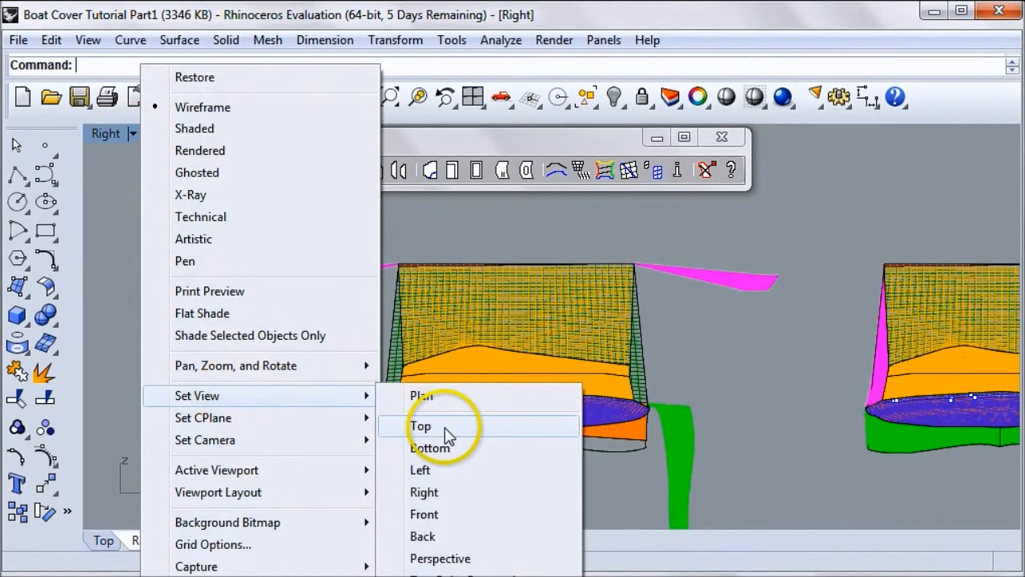
pyautogui.click(443, 516)
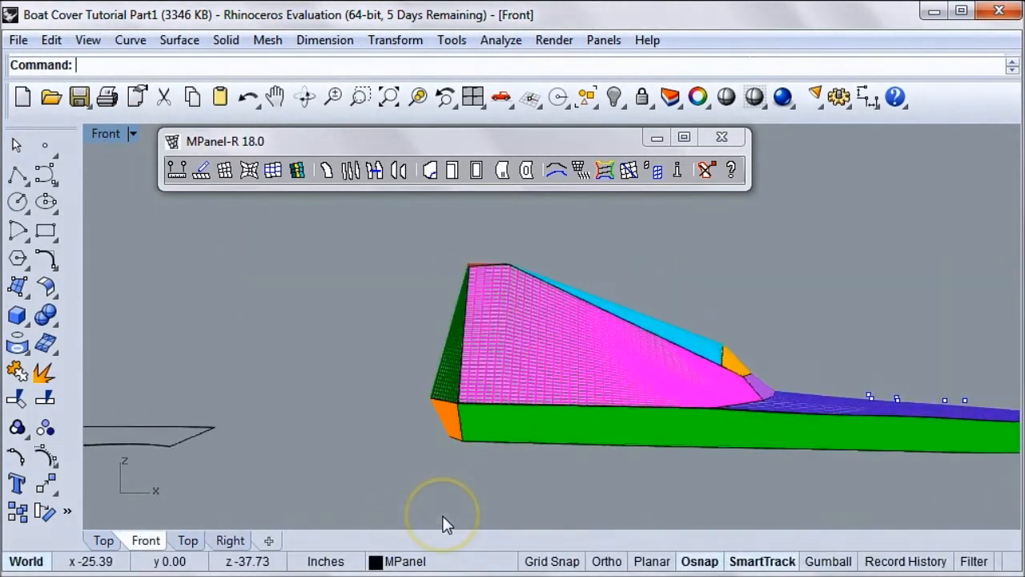
pyautogui.scroll(-6, 755, 407)
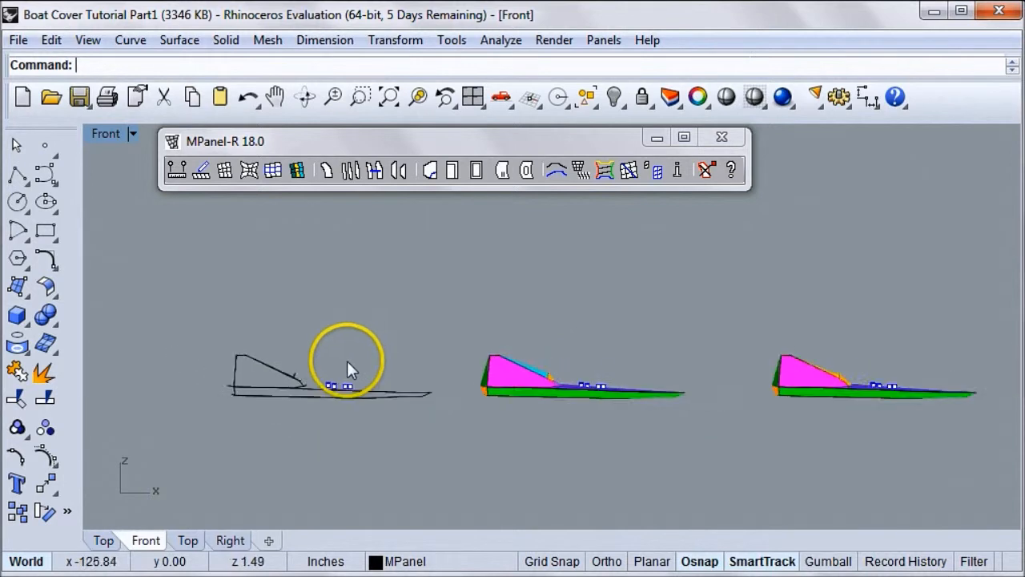
pyautogui.scroll(-2, 709, 396)
pyautogui.scroll(8, 782, 401)
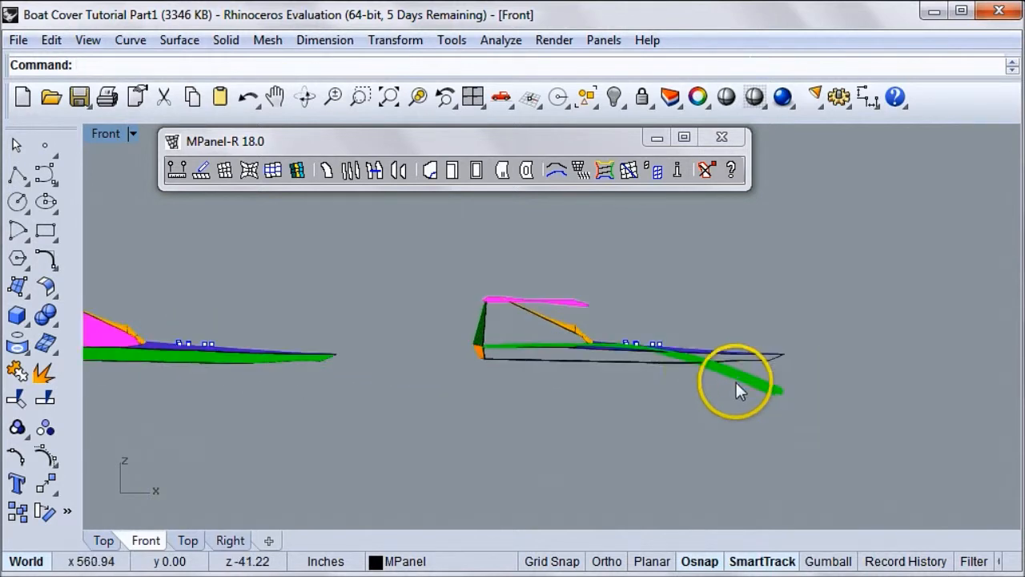
pyautogui.scroll(-2, 622, 362)
pyautogui.scroll(6, 625, 374)
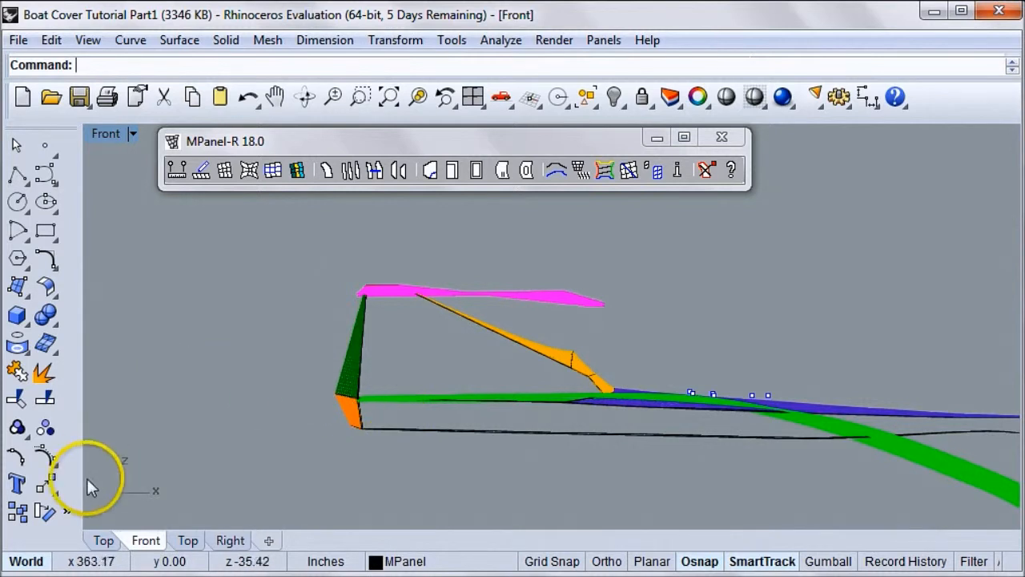
# Rotate the dark green stern panel about its upper end by about 285° until nearly horizontal, and move it just behind the magenta panels
pyautogui.click(44, 513)
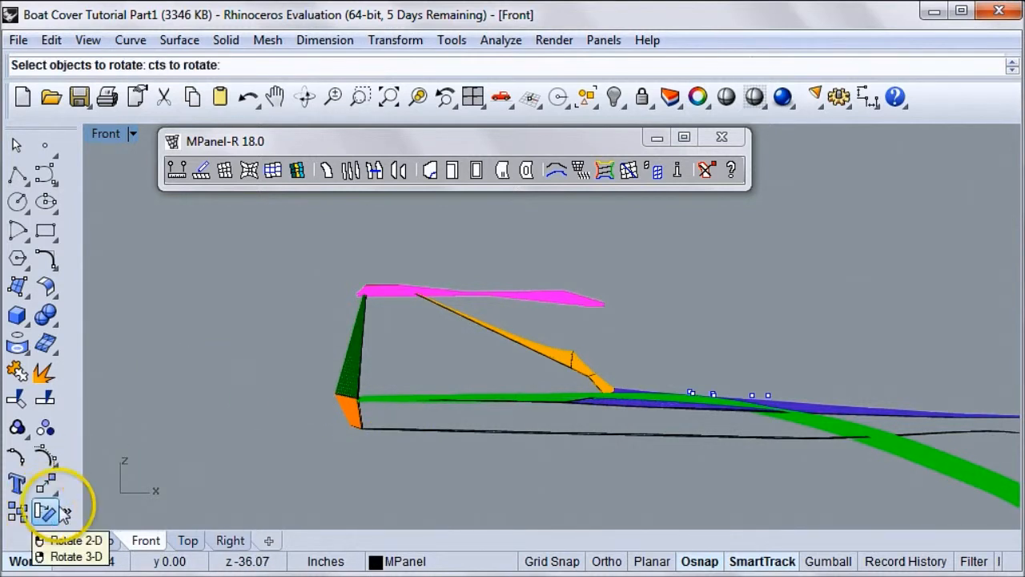
pyautogui.click(350, 391)
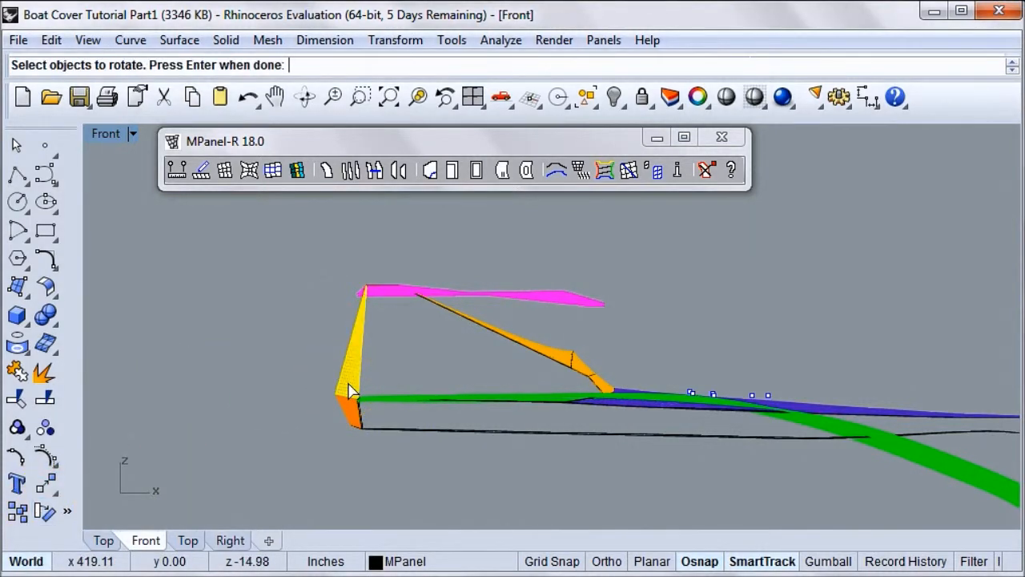
pyautogui.press('Return')
pyautogui.click(360, 298)
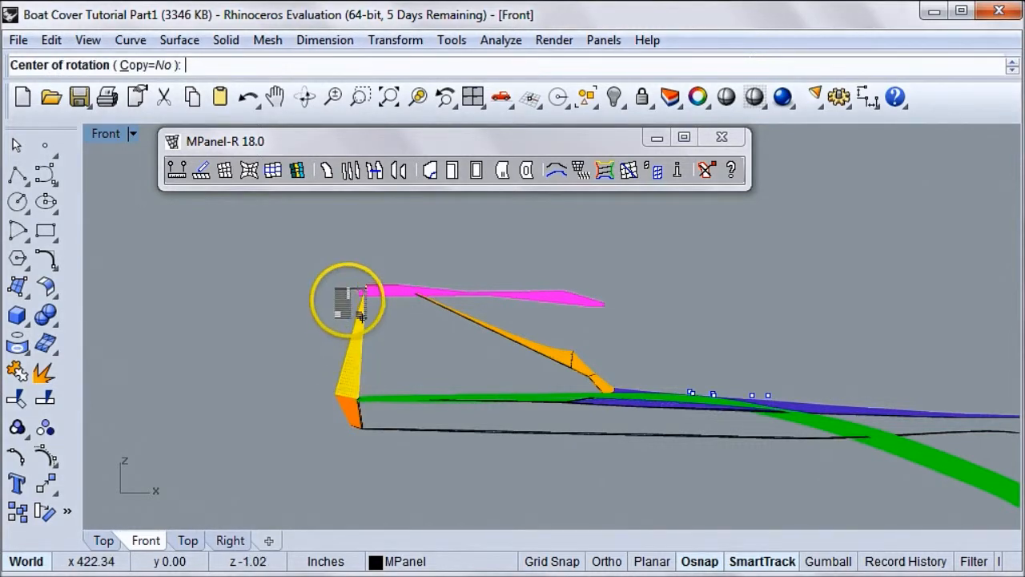
pyautogui.click(362, 226)
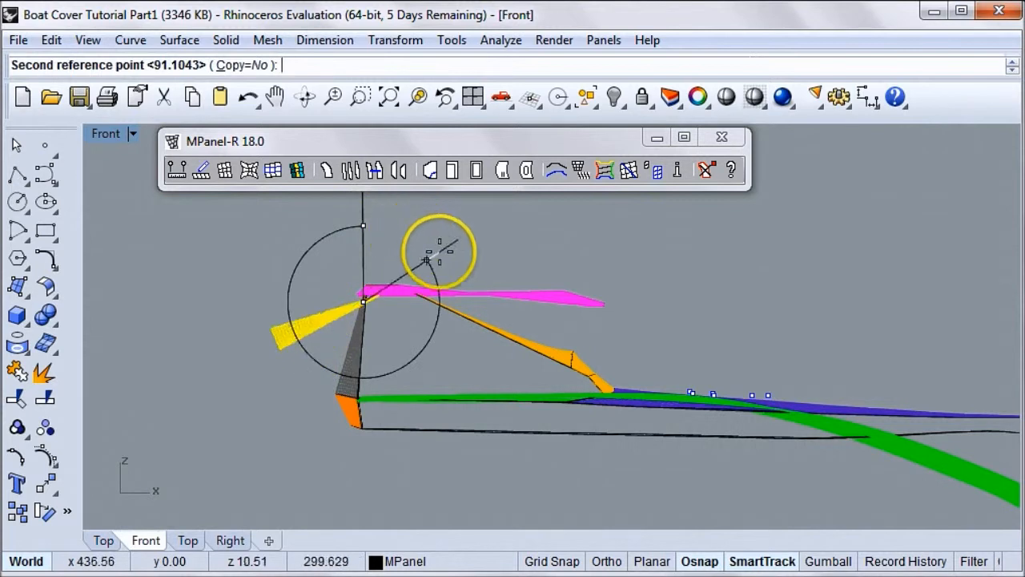
pyautogui.click(465, 274)
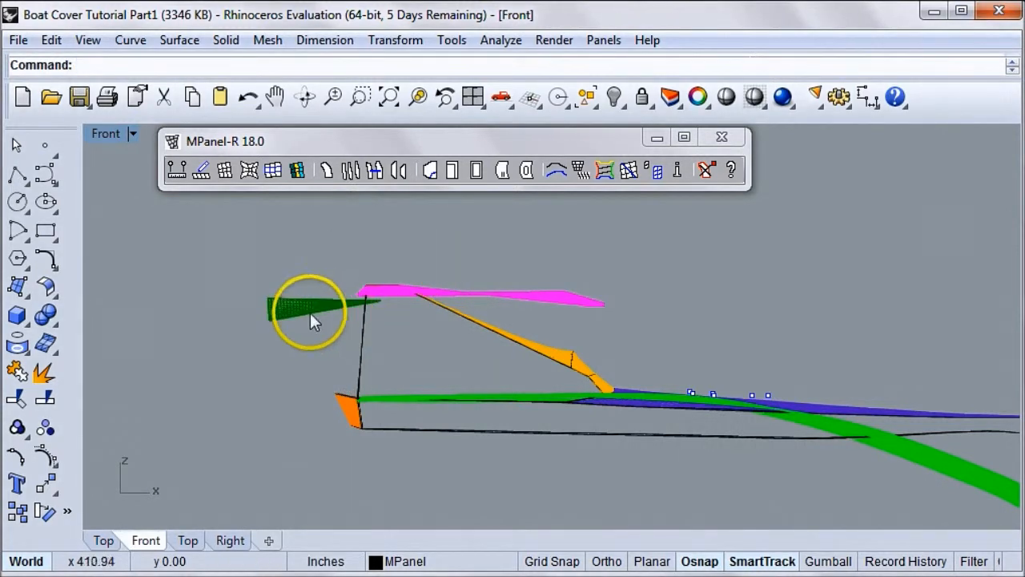
pyautogui.moveTo(315, 308); pyautogui.dragTo(290, 297)
pyautogui.click(270, 375)
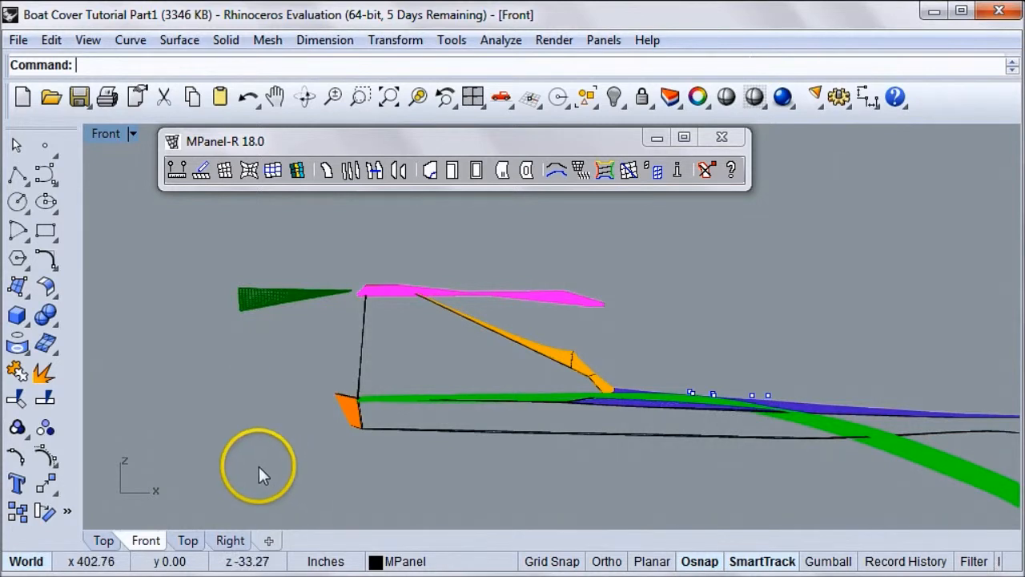
# Rotate the orange stern skirt about its upper edge by about 260° and move it to the outer end of the dark green panel
pyautogui.click(351, 414)
pyautogui.press('Return')
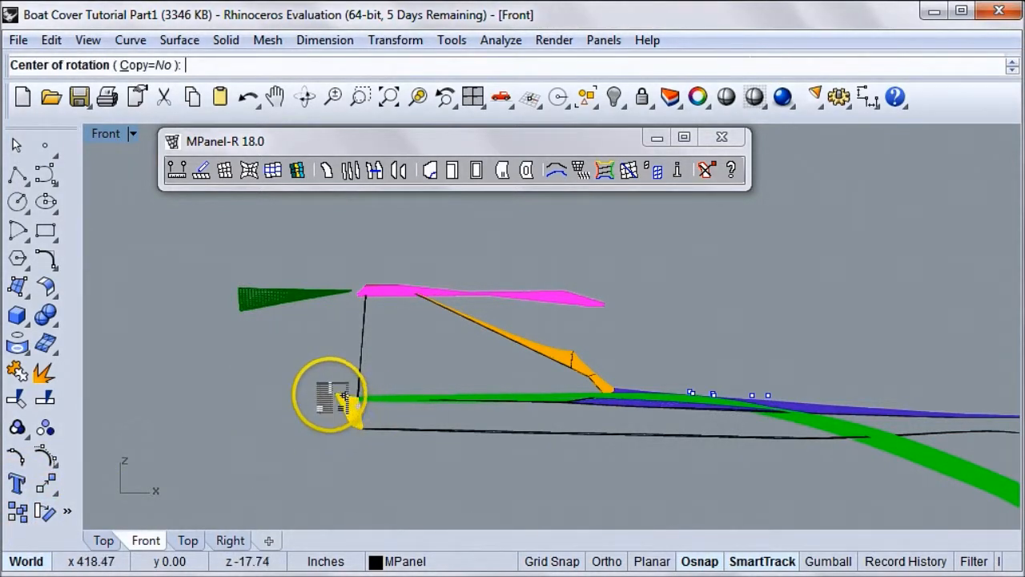
pyautogui.click(344, 396)
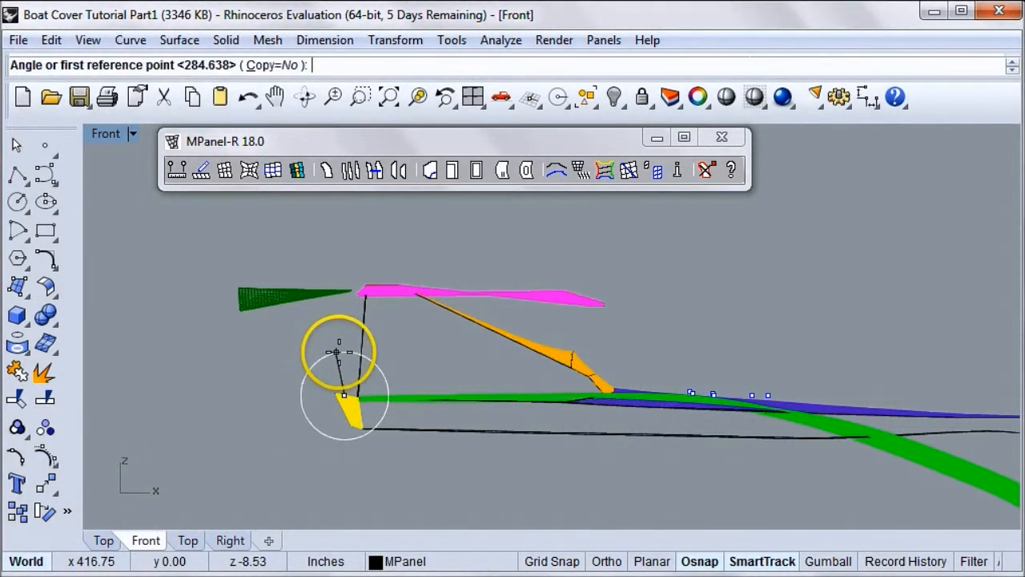
pyautogui.click(340, 350)
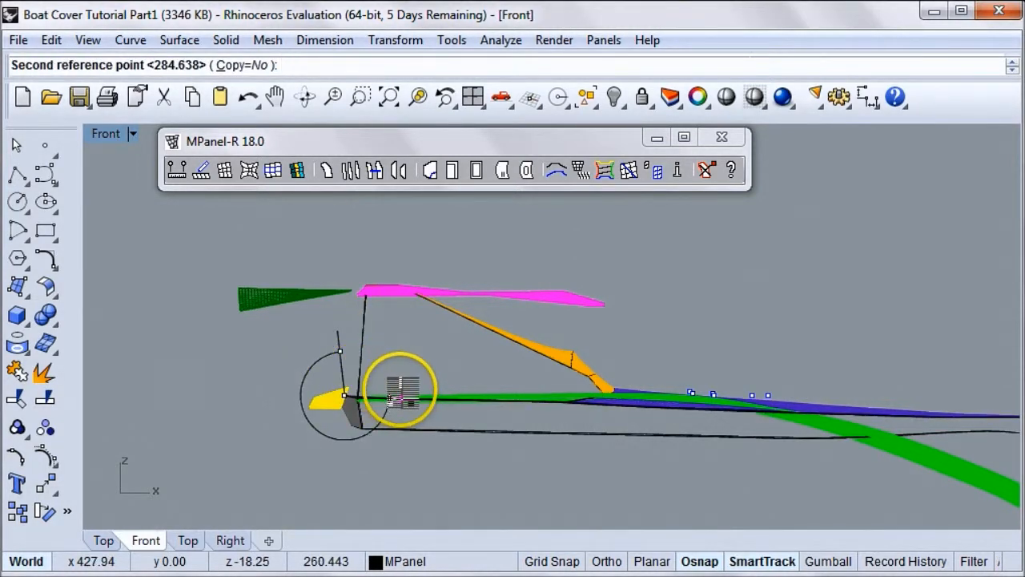
pyautogui.click(399, 395)
pyautogui.moveTo(333, 402); pyautogui.dragTo(218, 303)
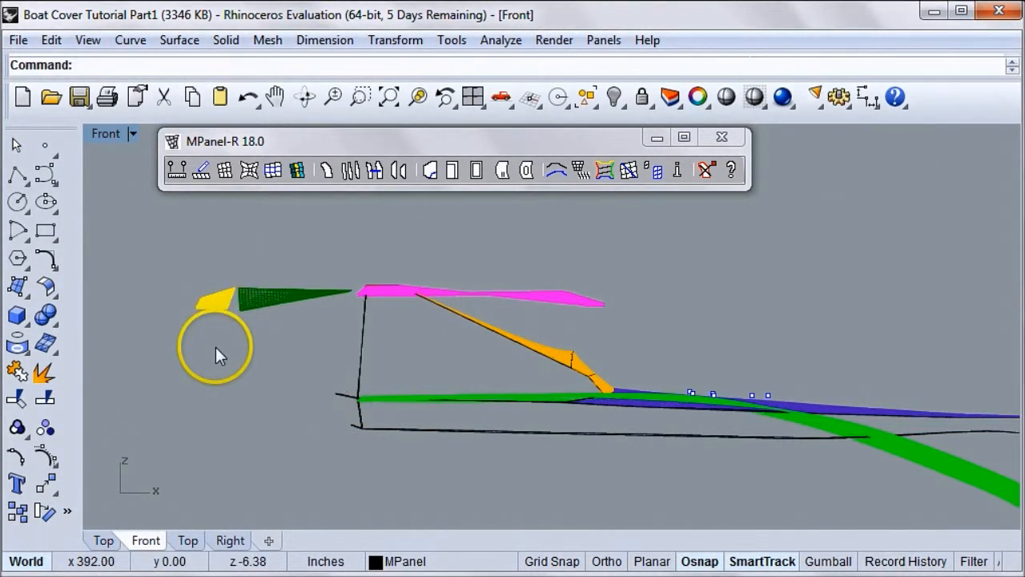
pyautogui.click(193, 353)
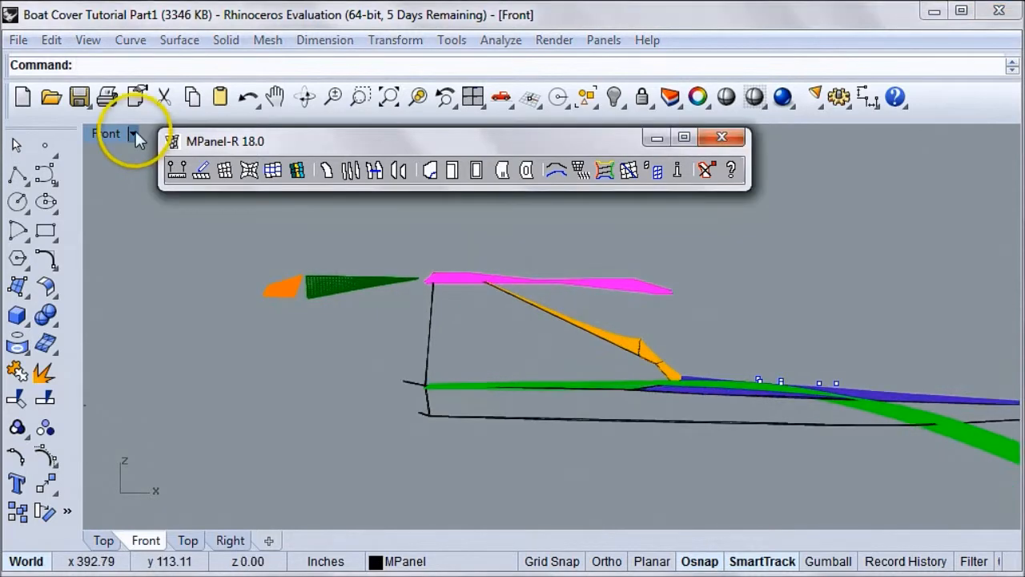
# Set the viewport to the Top view, showing the whole copied cover with its opened-out panels
pyautogui.click(134, 134)
pyautogui.moveTo(231, 398)
pyautogui.click(446, 426)
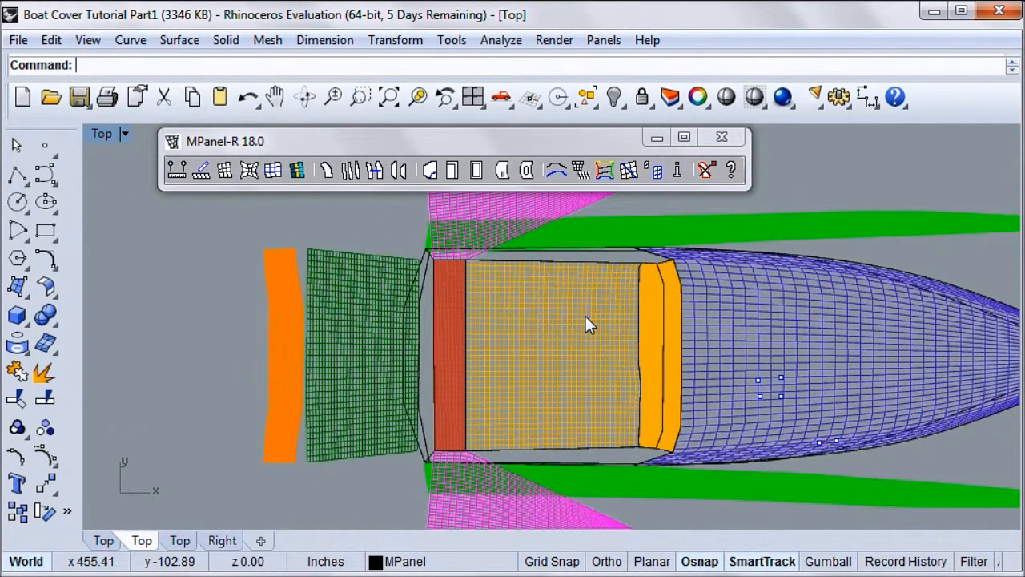
pyautogui.scroll(-6, 585, 315)
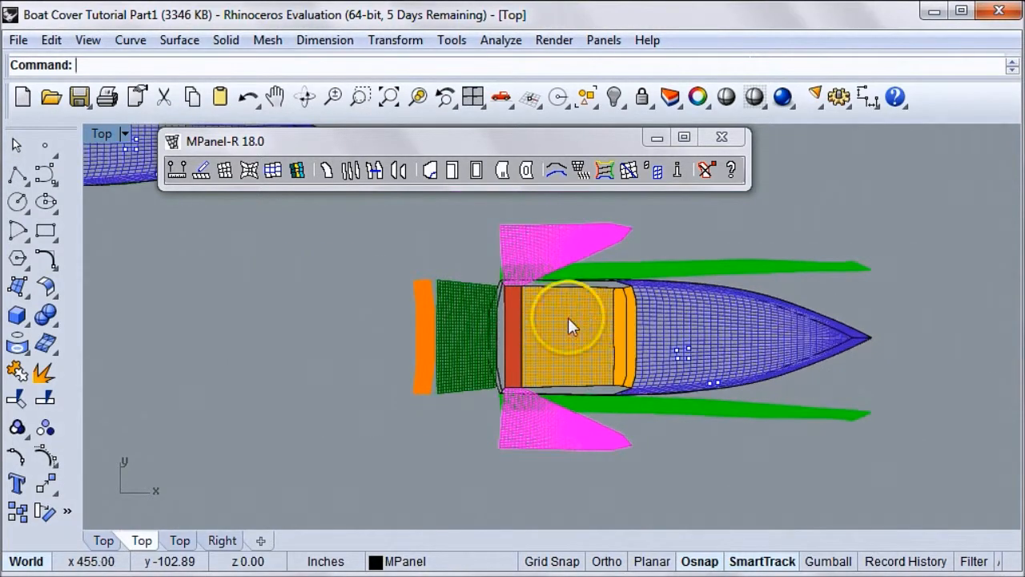